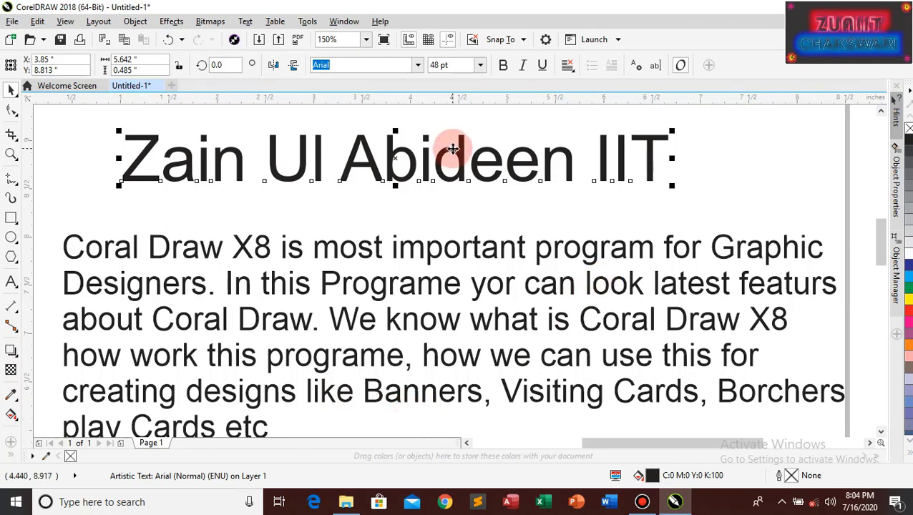
{"action": "left_click", "coordinate": [504, 67]}
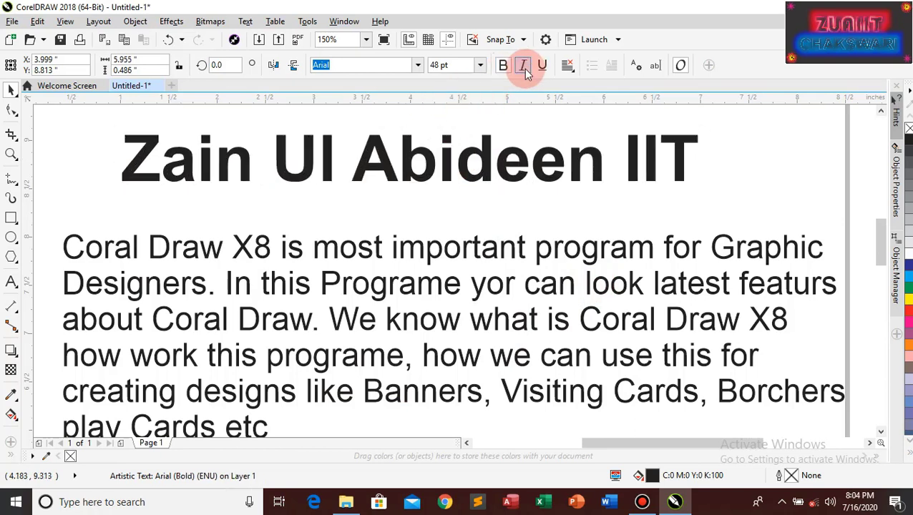
{"action": "left_click", "coordinate": [525, 68]}
{"action": "left_click", "coordinate": [542, 67]}
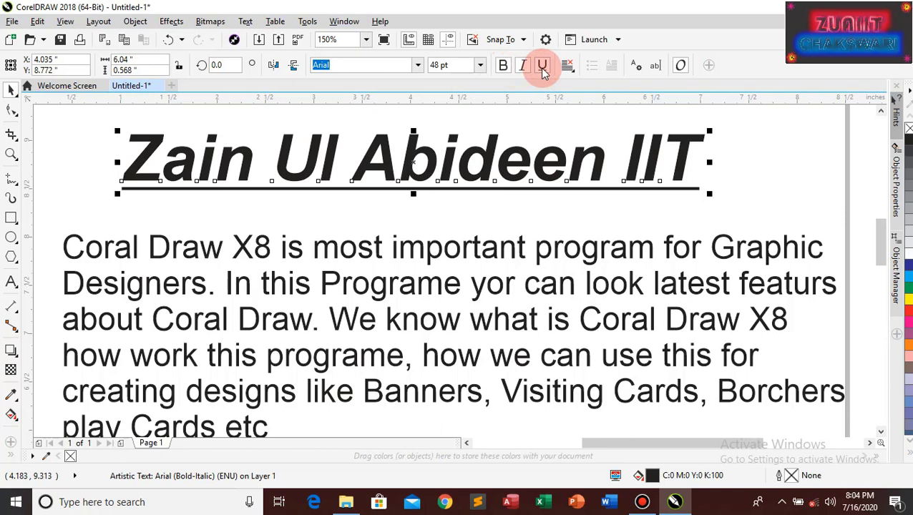
{"action": "left_click", "coordinate": [541, 67]}
{"action": "left_click", "coordinate": [522, 68]}
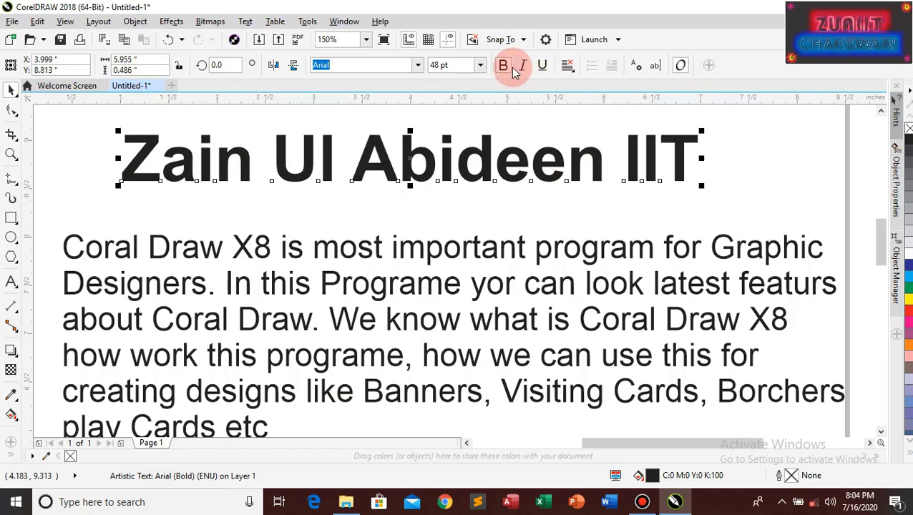
{"action": "left_click", "coordinate": [504, 67]}
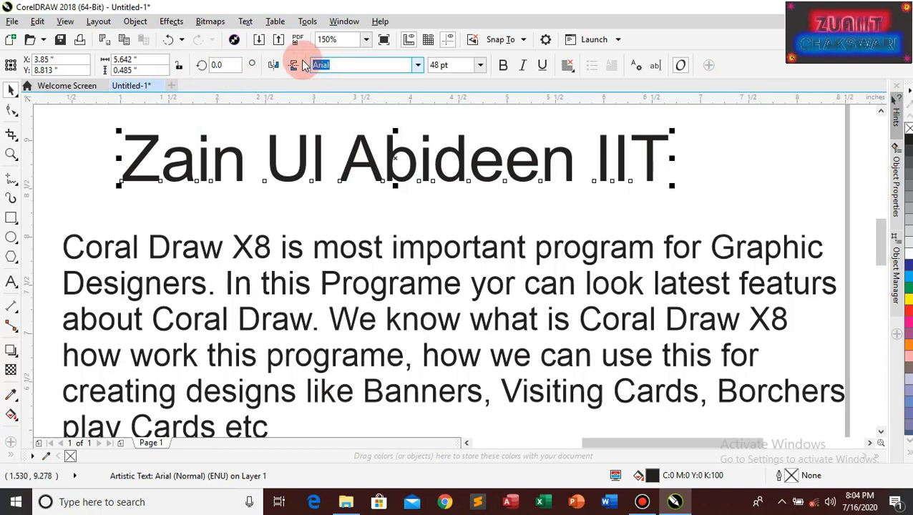
Open Text Properties, check the Paragraph and Frame pages, then show the heading's Character settings (Arial, 48 pt)
{"action": "left_click", "coordinate": [245, 22]}
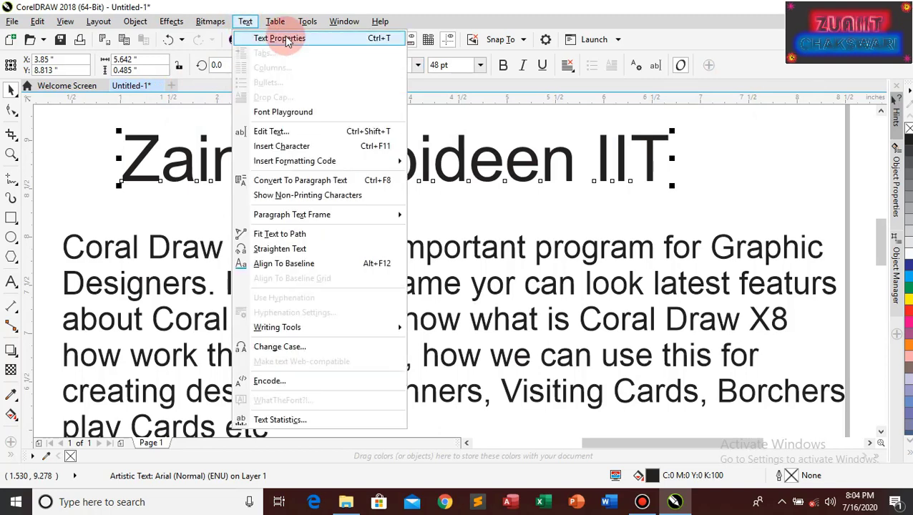
{"action": "left_click", "coordinate": [286, 39]}
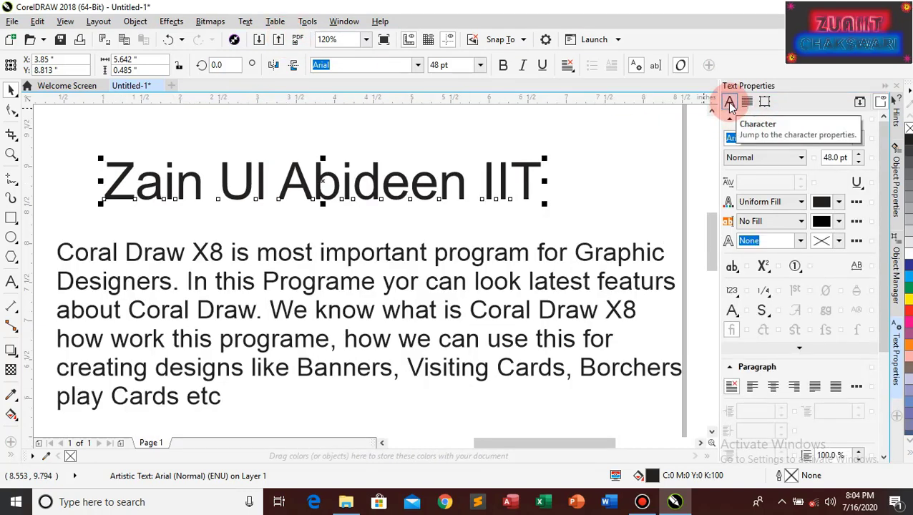
{"action": "left_click", "coordinate": [750, 106]}
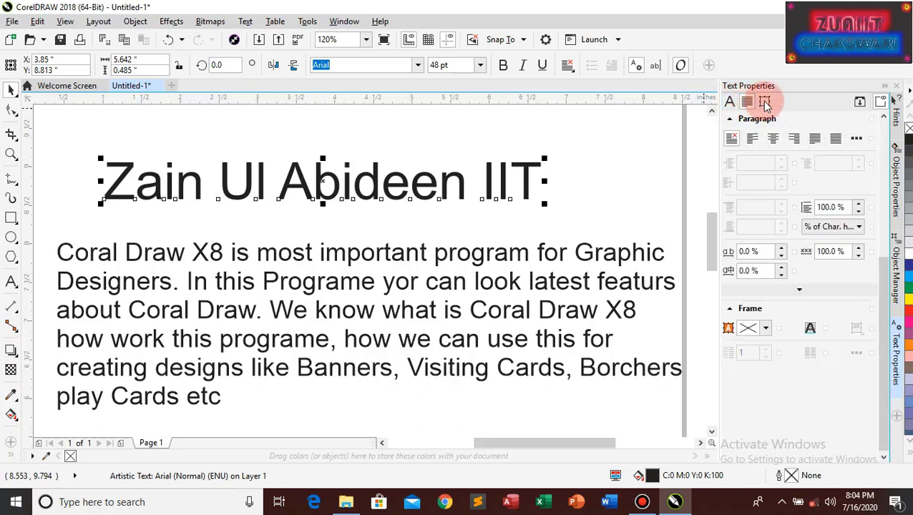
{"action": "left_click", "coordinate": [765, 104]}
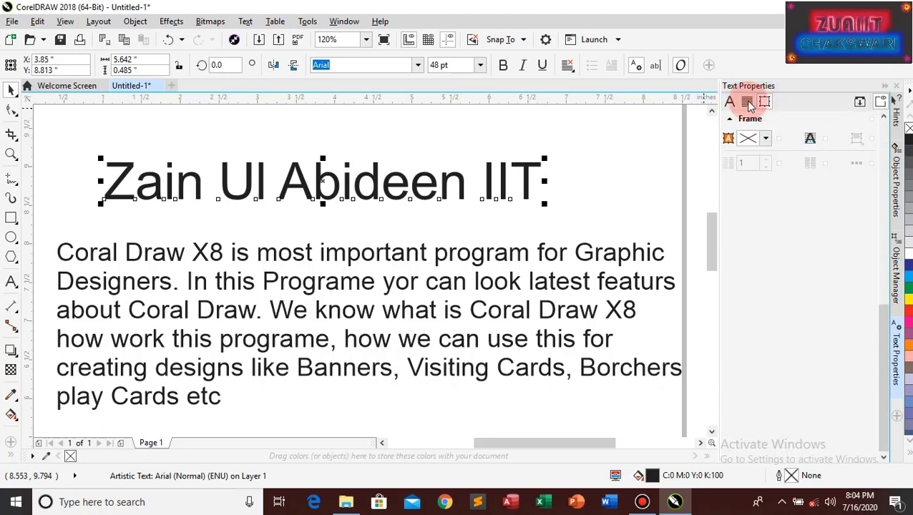
{"action": "left_click", "coordinate": [729, 102]}
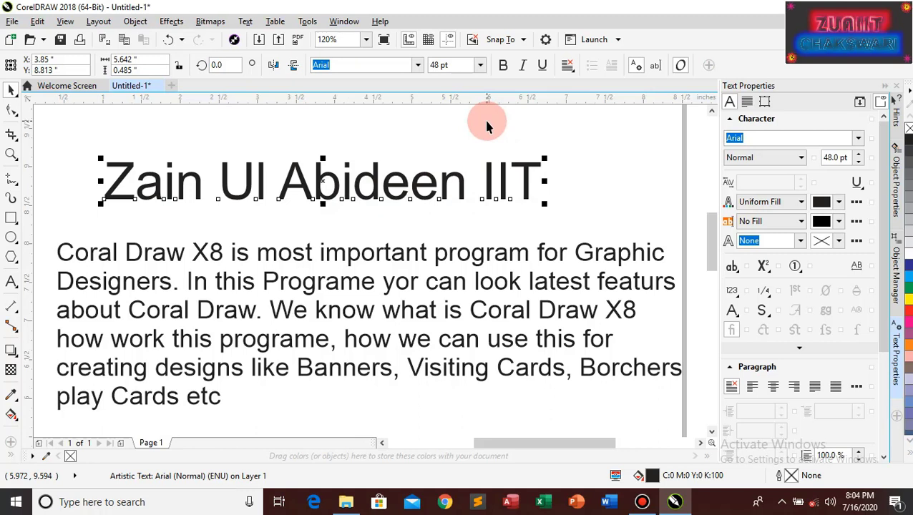
{"action": "left_click", "coordinate": [859, 139]}
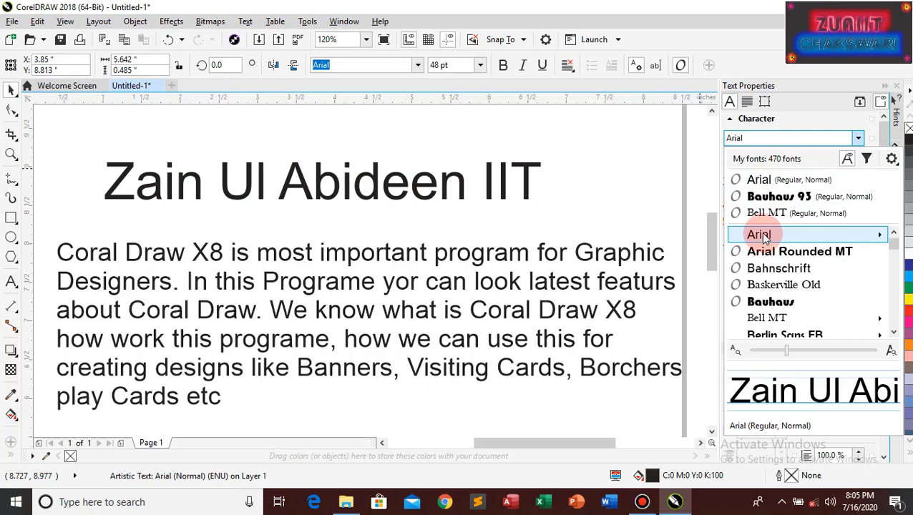
{"action": "mouse_move", "coordinate": [763, 238]}
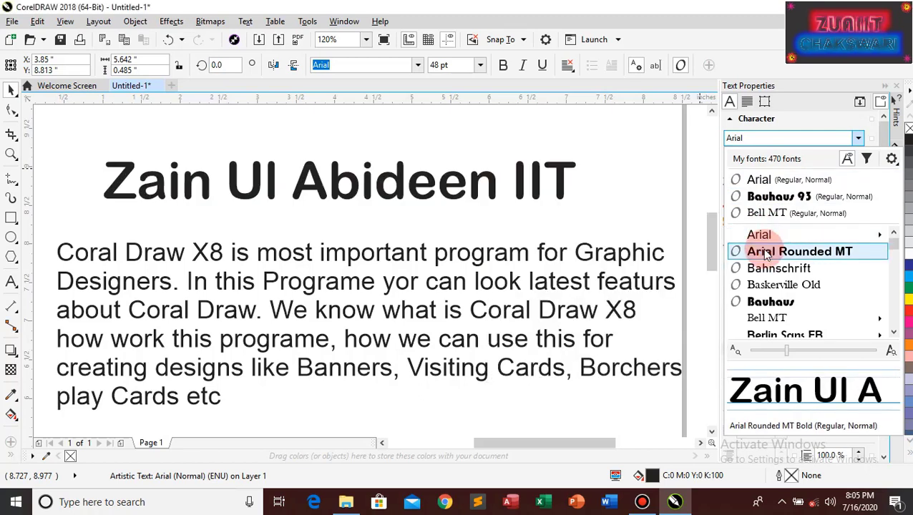
{"action": "left_click", "coordinate": [764, 253]}
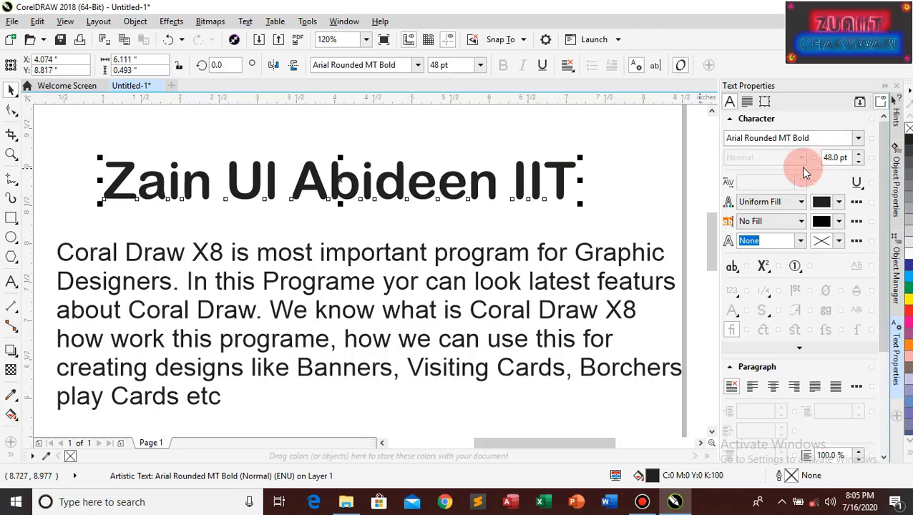
{"action": "left_click", "coordinate": [858, 138]}
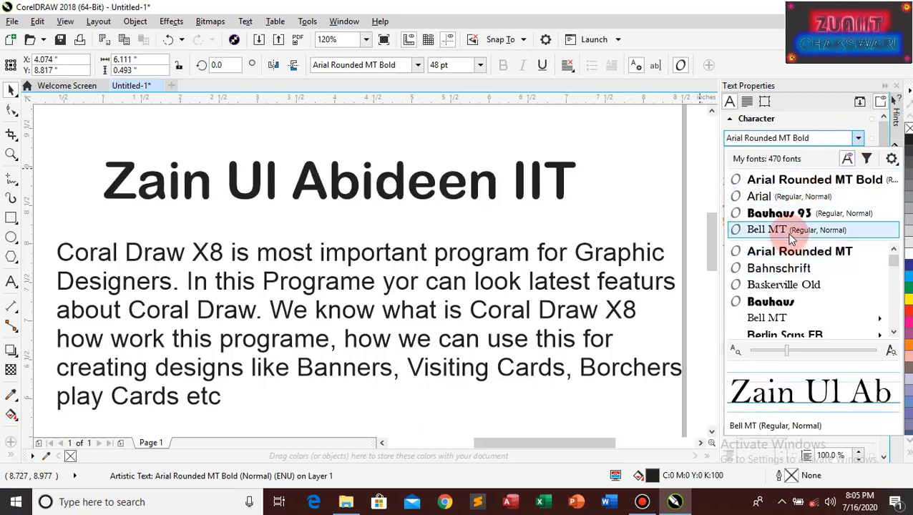
{"action": "left_click", "coordinate": [778, 203]}
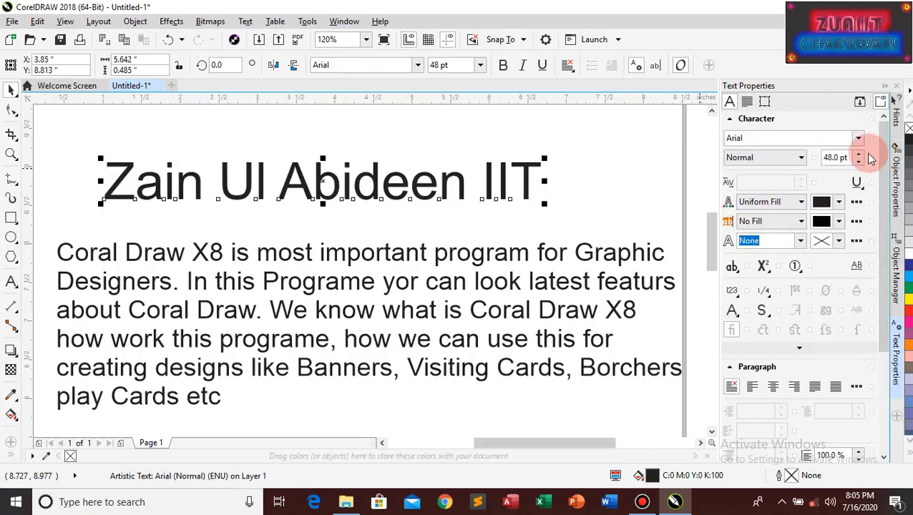
Keep the heading's font style at Normal and step its size down a few points
{"action": "left_click", "coordinate": [801, 159]}
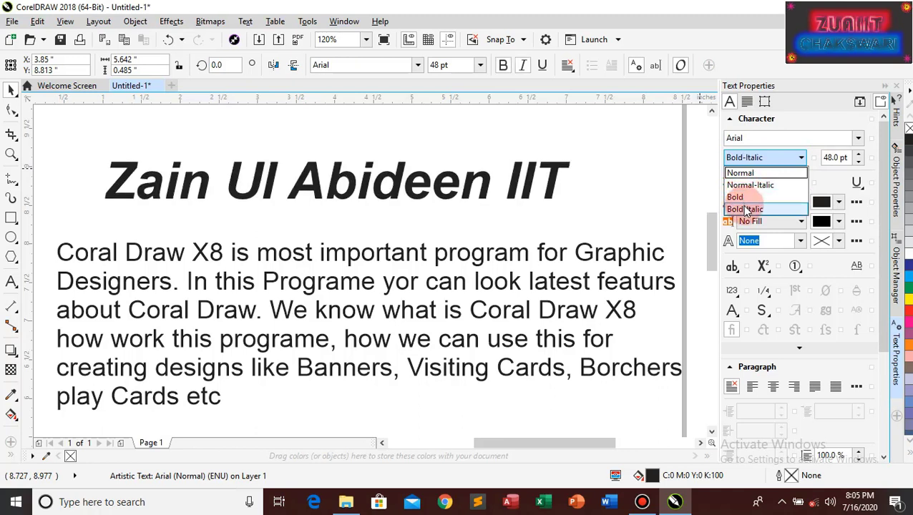
{"action": "left_click", "coordinate": [702, 167]}
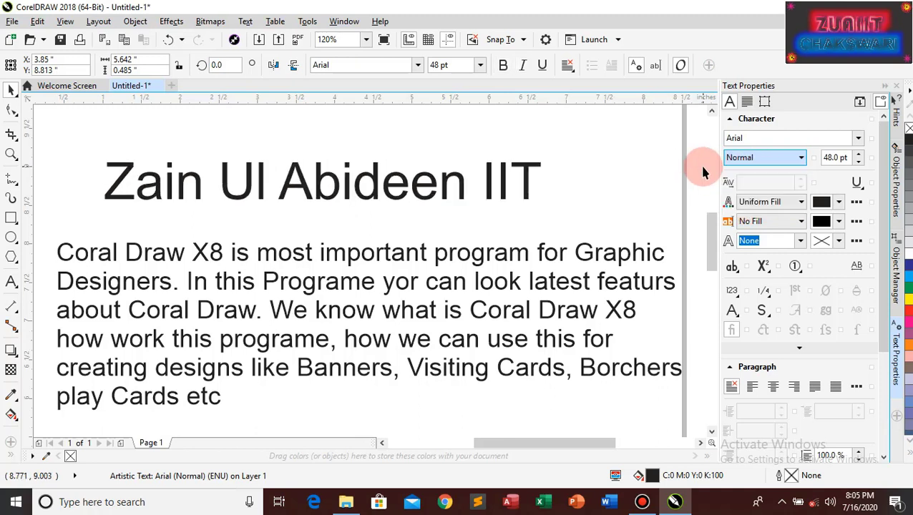
{"action": "left_click", "coordinate": [861, 165]}
{"action": "left_click", "coordinate": [860, 164]}
{"action": "left_click", "coordinate": [860, 164]}
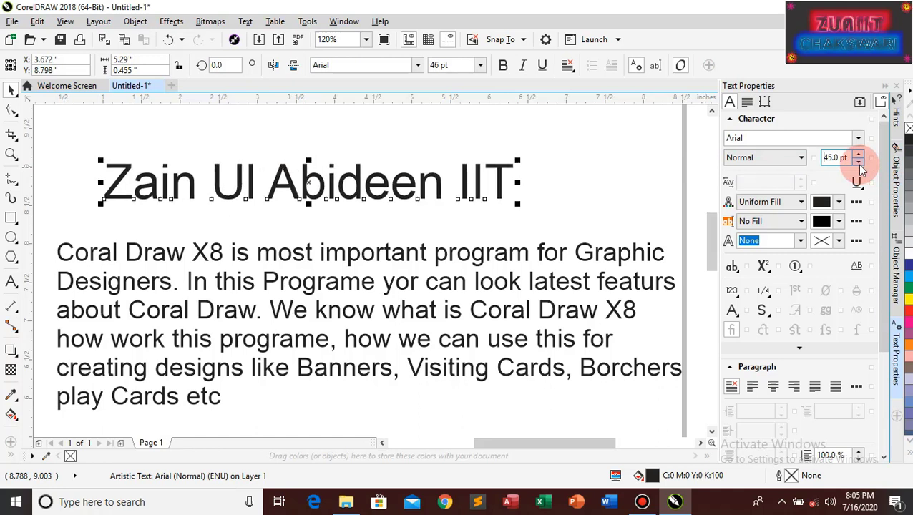
{"action": "left_click", "coordinate": [860, 164]}
Step the heading's font size back up until it reads 56.0 pt
{"action": "left_click", "coordinate": [858, 153]}
{"action": "left_click", "coordinate": [859, 154]}
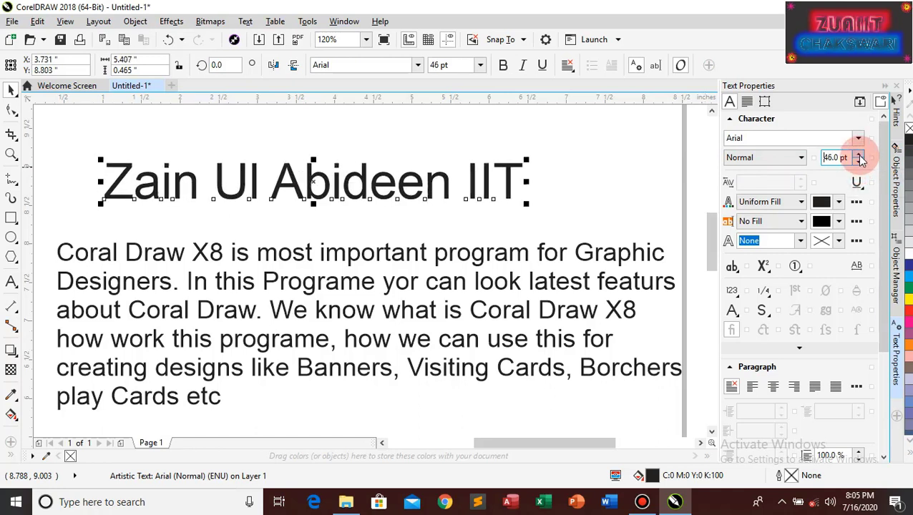
{"action": "left_click", "coordinate": [858, 154]}
{"action": "left_click", "coordinate": [858, 154]}
{"action": "left_click", "coordinate": [859, 155]}
{"action": "left_click", "coordinate": [859, 154]}
{"action": "left_click", "coordinate": [859, 154]}
{"action": "left_click", "coordinate": [859, 155]}
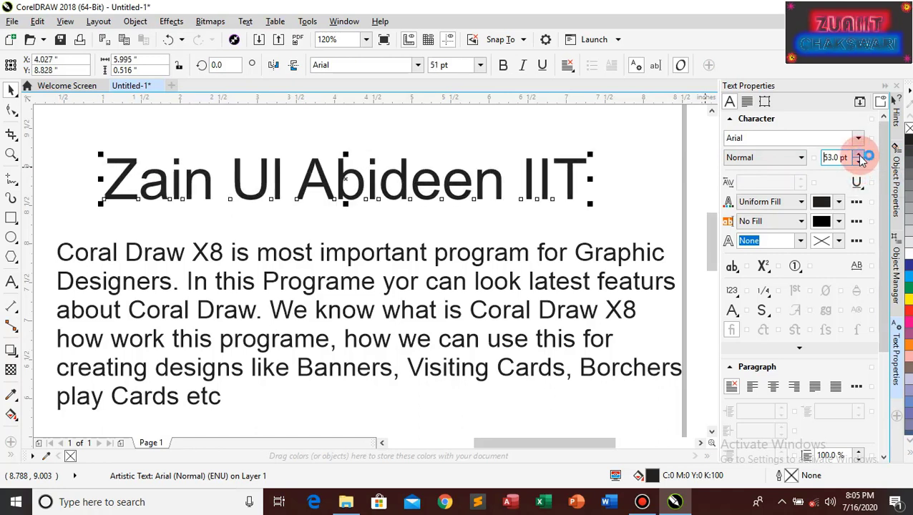
{"action": "left_click", "coordinate": [859, 155]}
{"action": "left_click", "coordinate": [859, 154]}
{"action": "left_click", "coordinate": [859, 155]}
{"action": "left_click", "coordinate": [859, 155]}
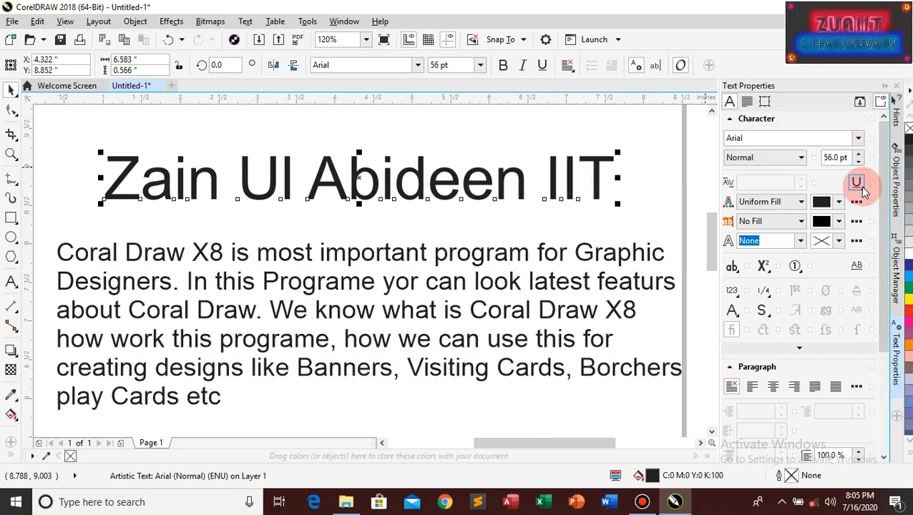
Try Single Thin and Single Thin Word underlines on the heading, then settle on Single Thick
{"action": "left_click", "coordinate": [857, 183]}
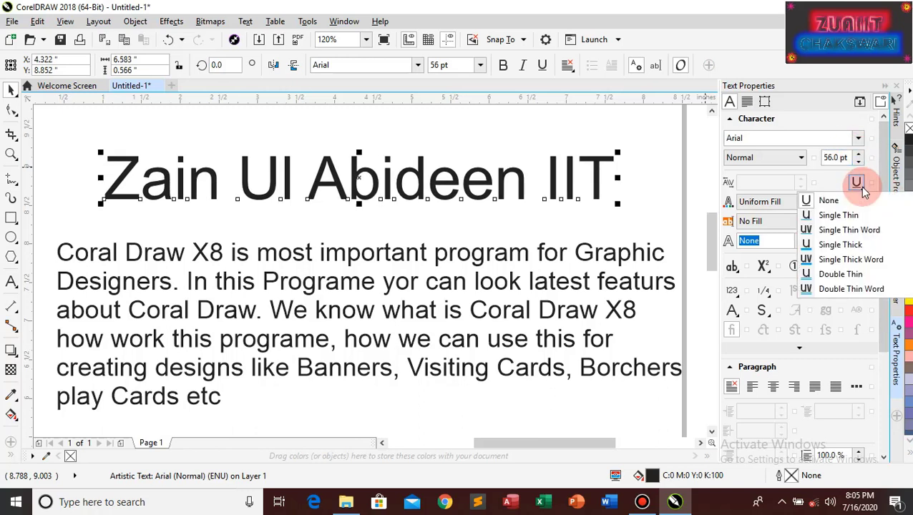
{"action": "left_click", "coordinate": [832, 218]}
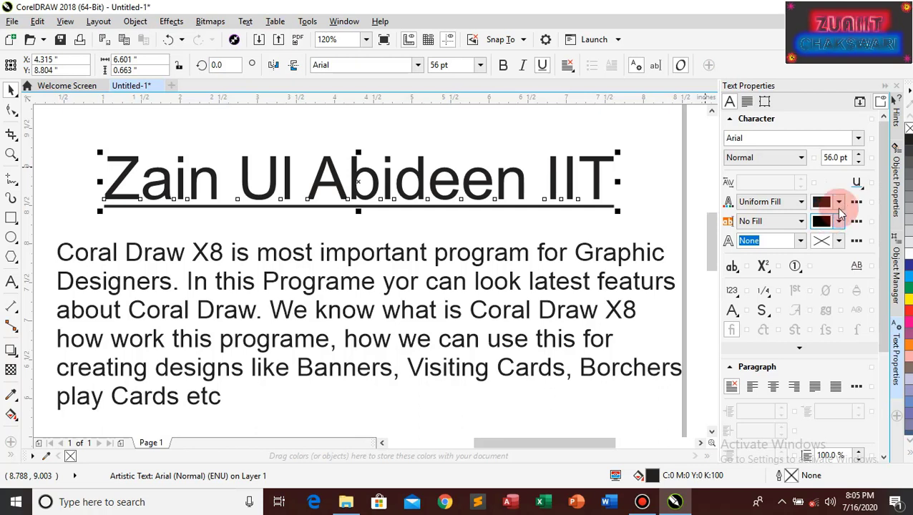
{"action": "left_click", "coordinate": [857, 184]}
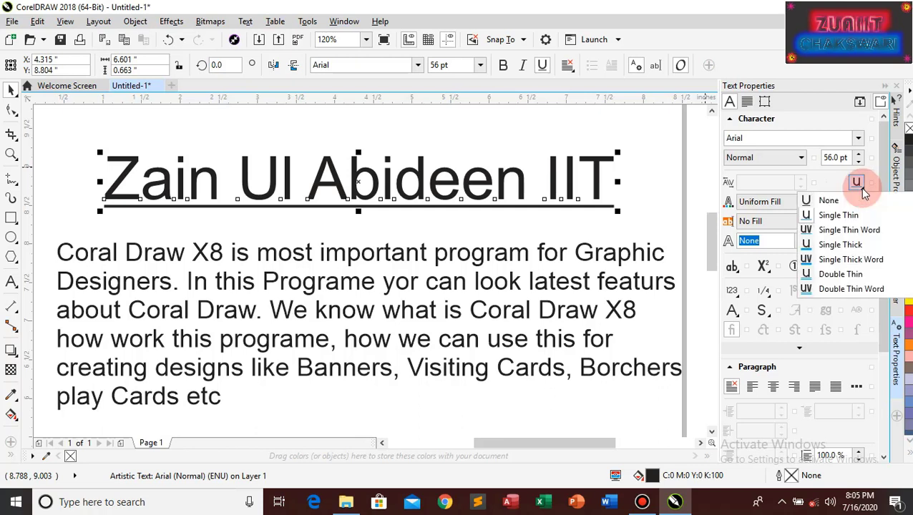
{"action": "left_click", "coordinate": [850, 231]}
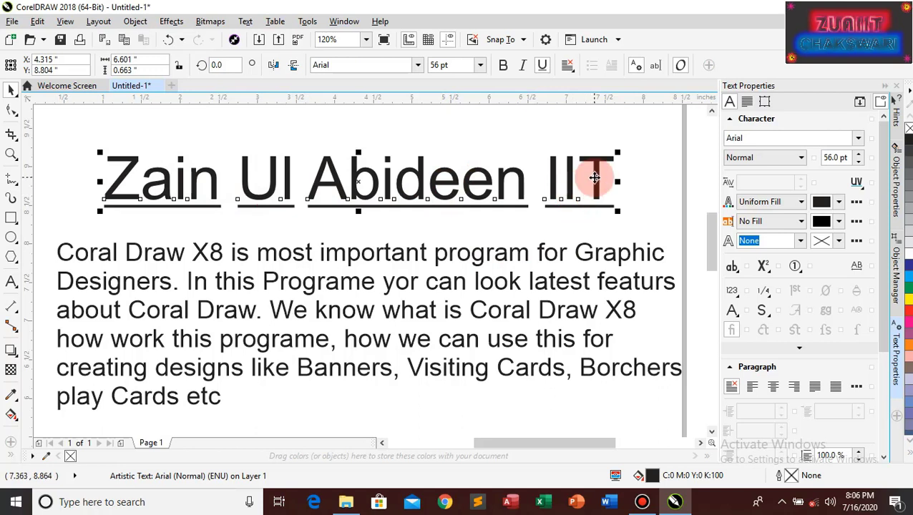
{"action": "left_click", "coordinate": [864, 189]}
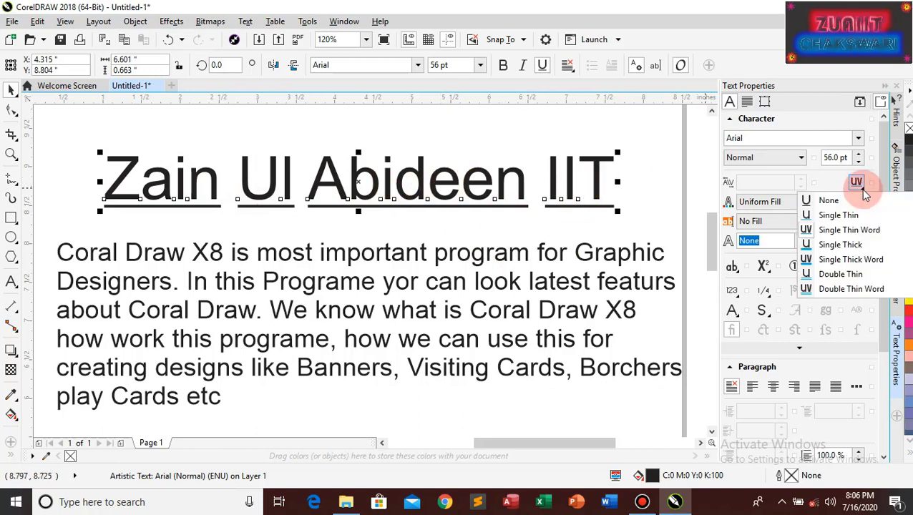
{"action": "left_click", "coordinate": [835, 245]}
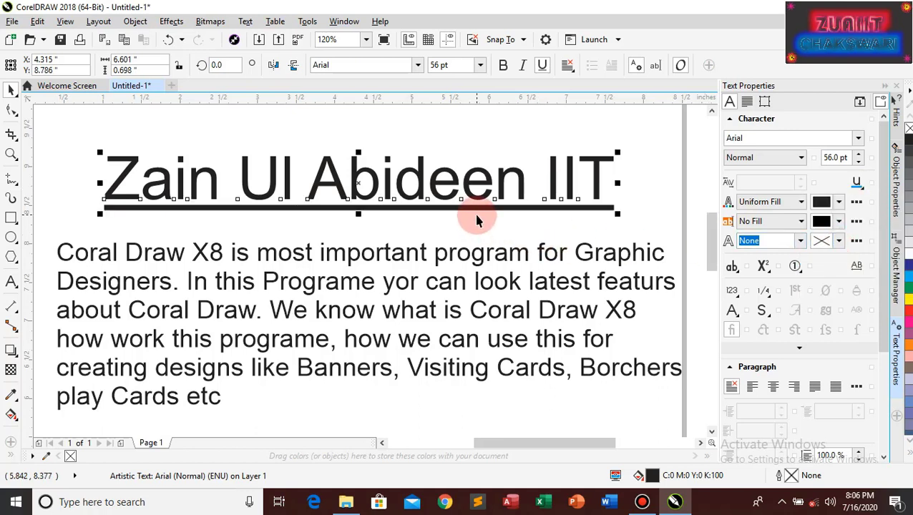
{"action": "scroll", "coordinate": [859, 187], "scroll_direction": "down", "scroll_amount": 1}
Dismiss the text fill editor and give the heading a thick word-only underline
{"action": "left_click", "coordinate": [857, 180]}
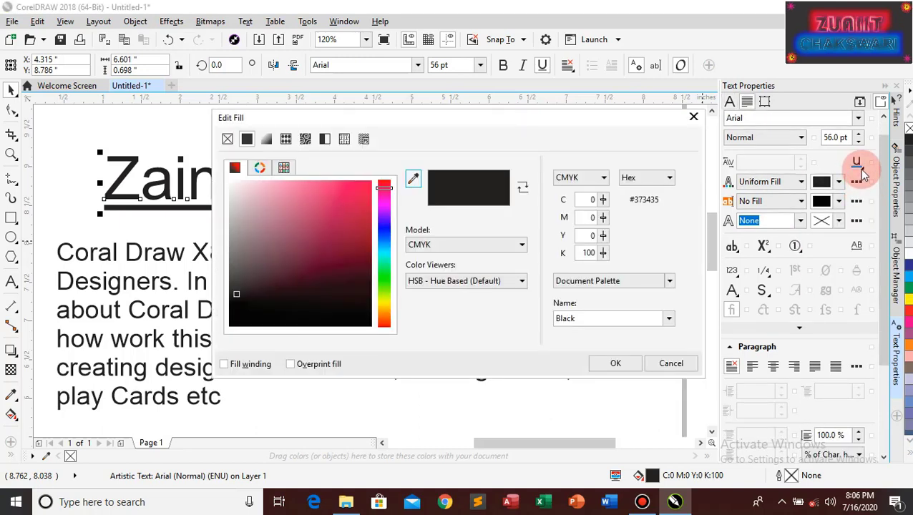
{"action": "left_click", "coordinate": [695, 118]}
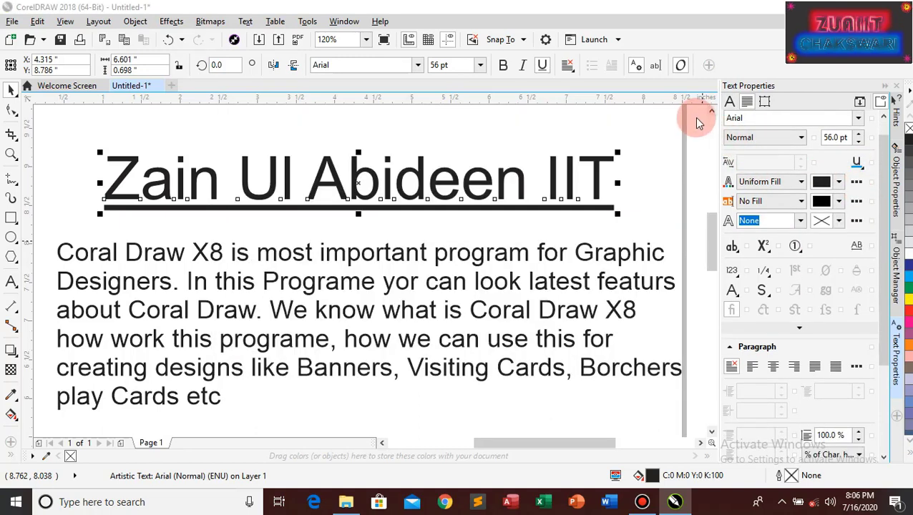
{"action": "left_click", "coordinate": [861, 163]}
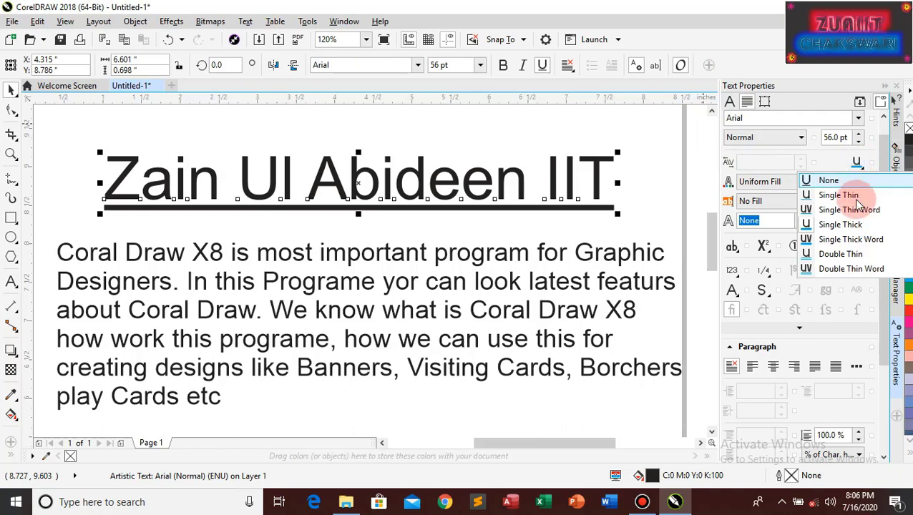
{"action": "left_click", "coordinate": [844, 240]}
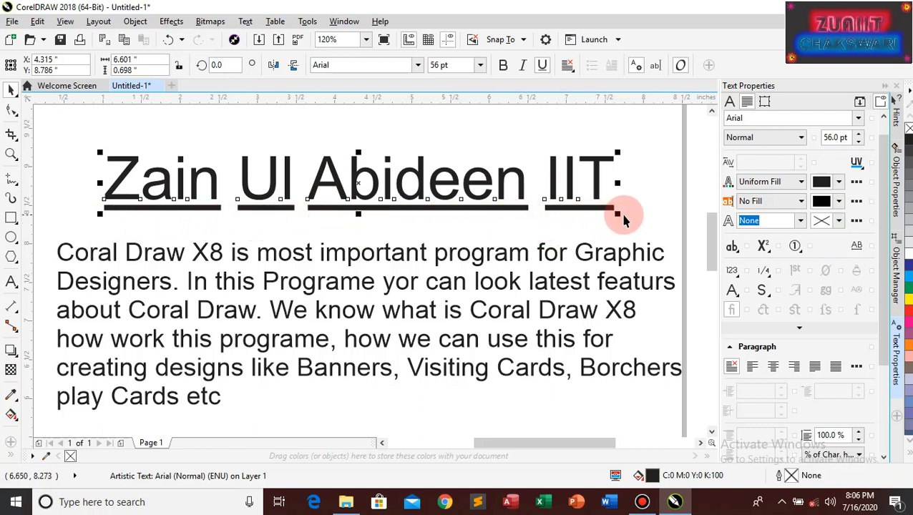
Try Double Thin and Double Thin Word underlines, then set the heading's underline to None
{"action": "left_click", "coordinate": [857, 163]}
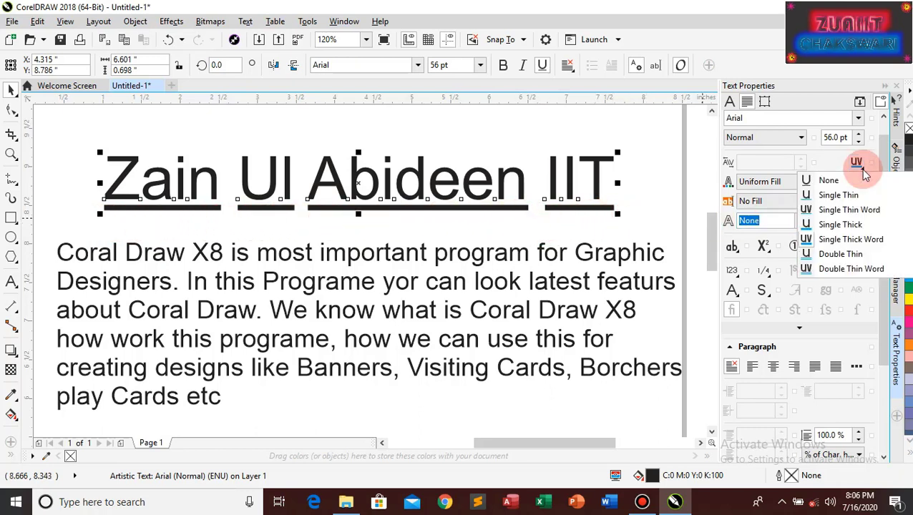
{"action": "left_click", "coordinate": [840, 255]}
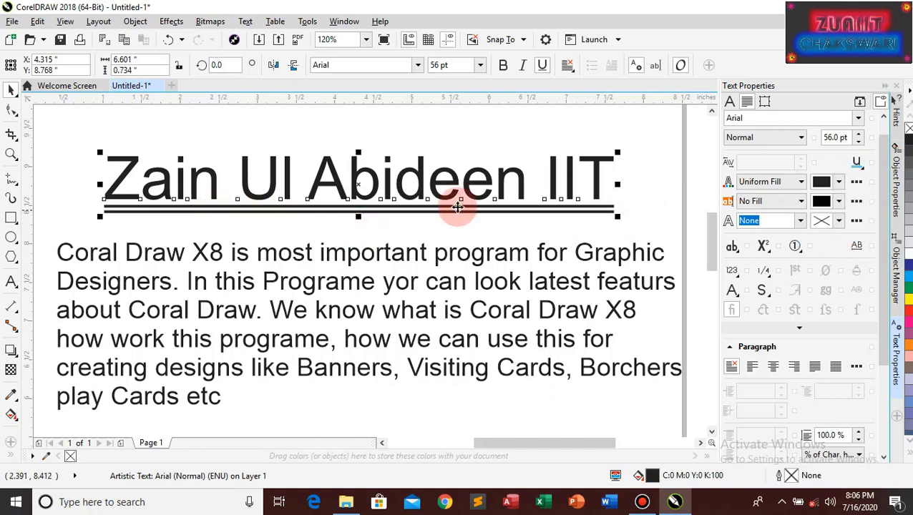
{"action": "left_click", "coordinate": [863, 166]}
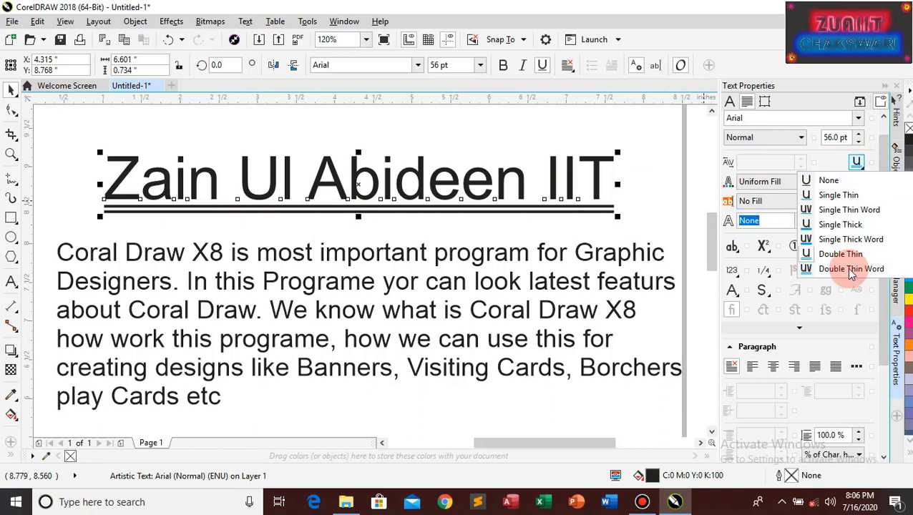
{"action": "left_click", "coordinate": [848, 268]}
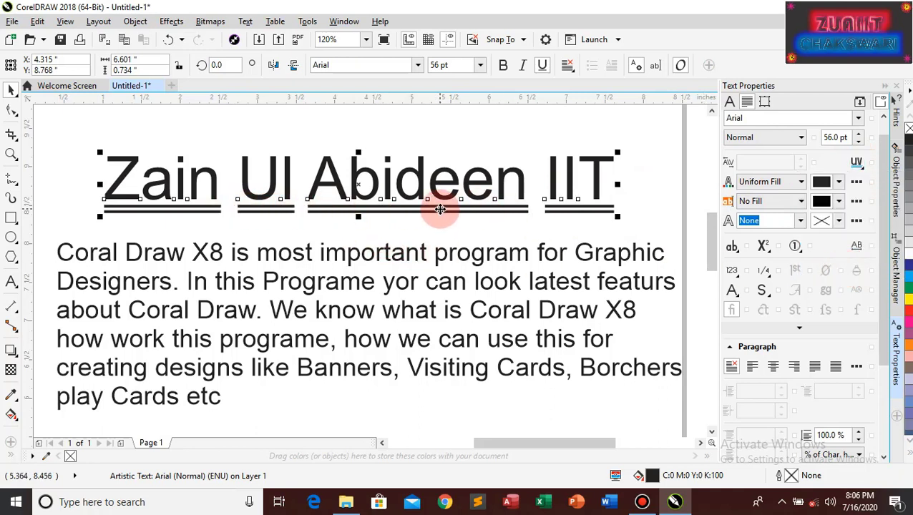
{"action": "left_click", "coordinate": [856, 162]}
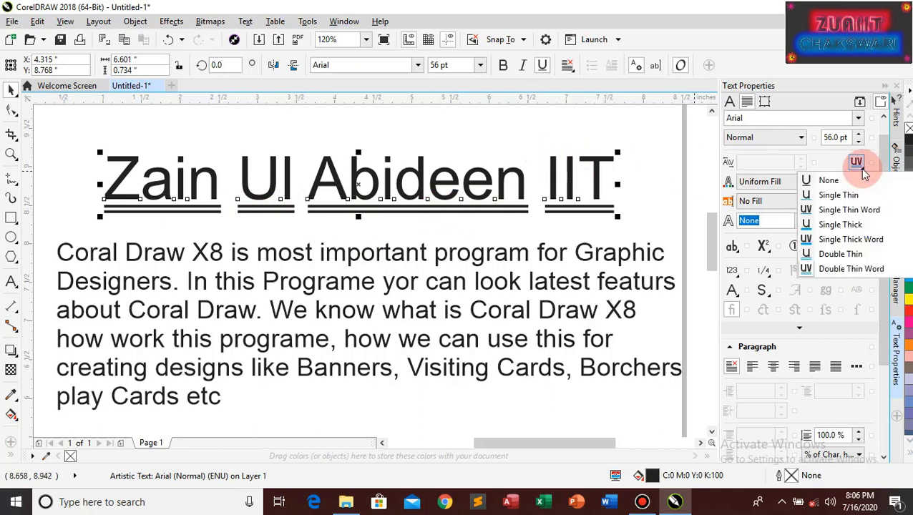
{"action": "left_click", "coordinate": [829, 182]}
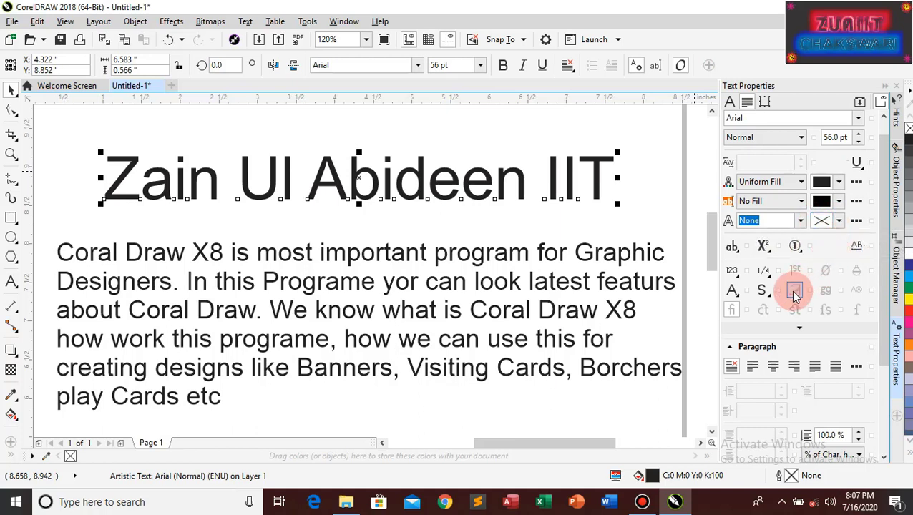
Reveal the strikethrough settings and try single thin, thin word, thick, and thick word strikethroughs
{"action": "left_click", "coordinate": [802, 329]}
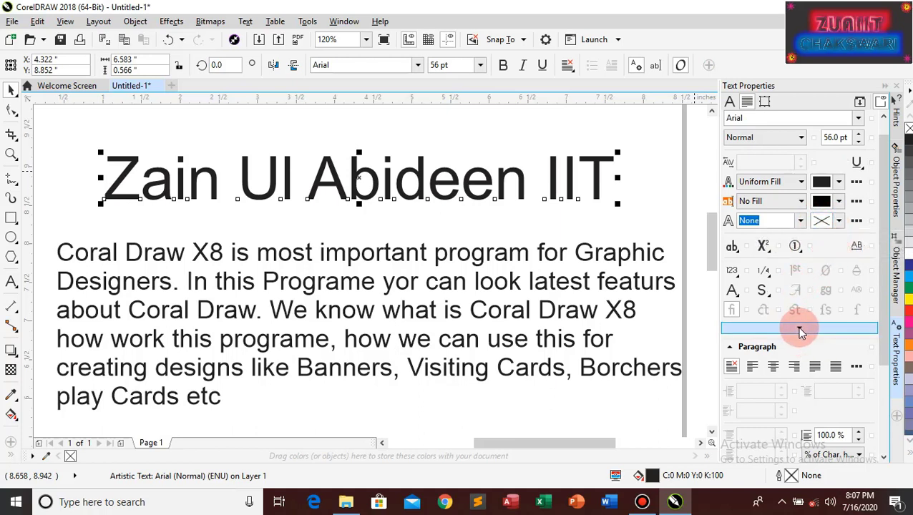
{"action": "scroll", "coordinate": [800, 333], "scroll_direction": "down", "scroll_amount": 1}
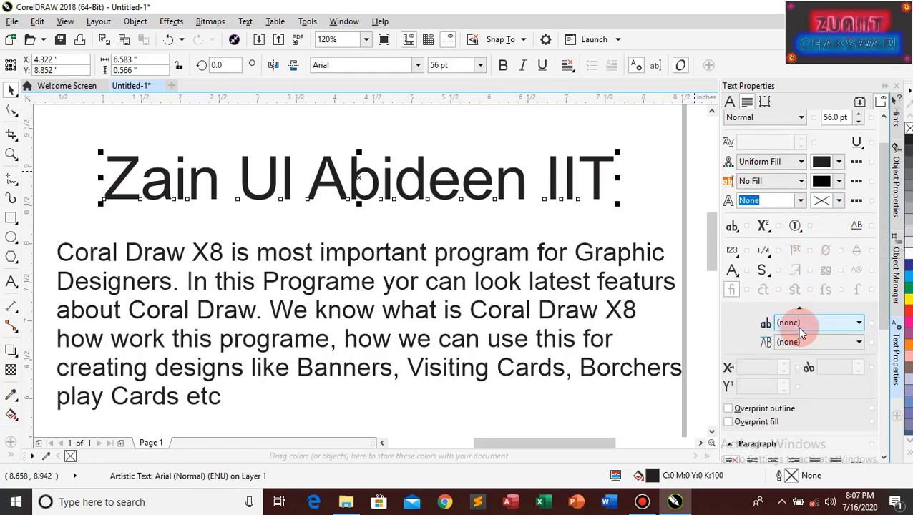
{"action": "left_click", "coordinate": [859, 324]}
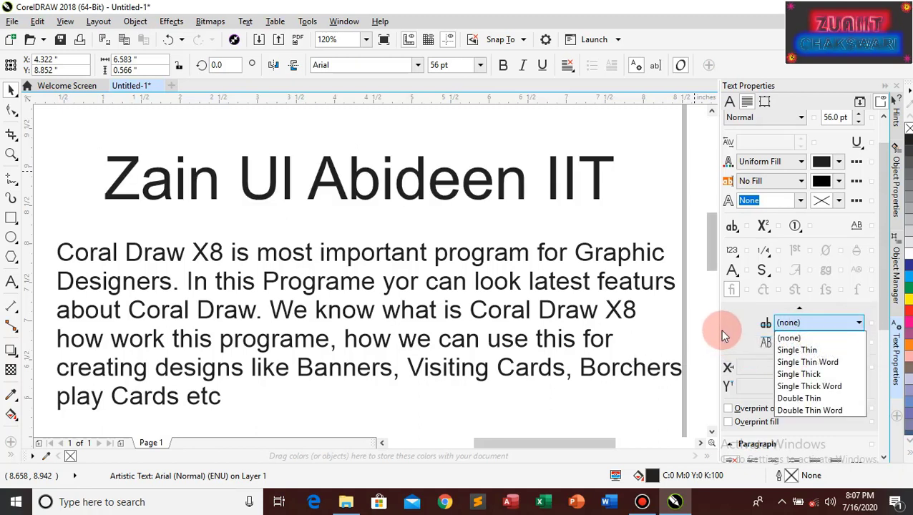
{"action": "left_click", "coordinate": [796, 350]}
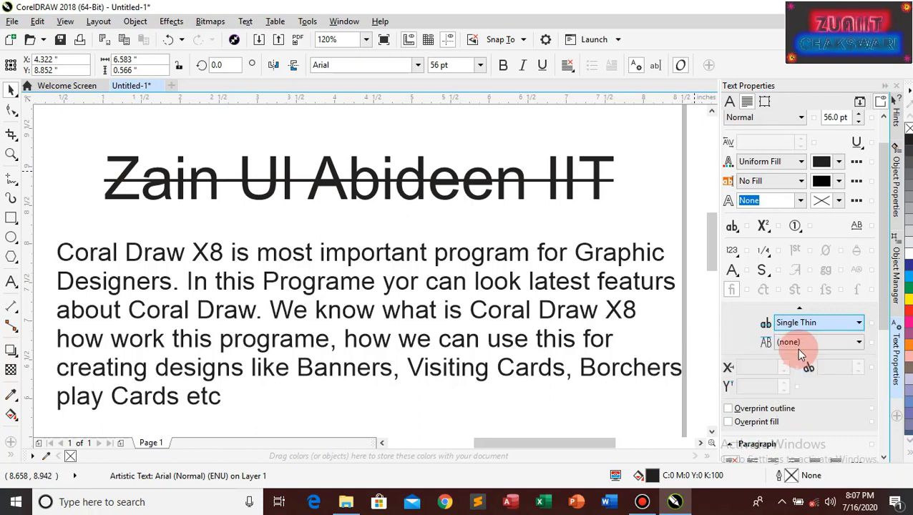
{"action": "left_click", "coordinate": [853, 328]}
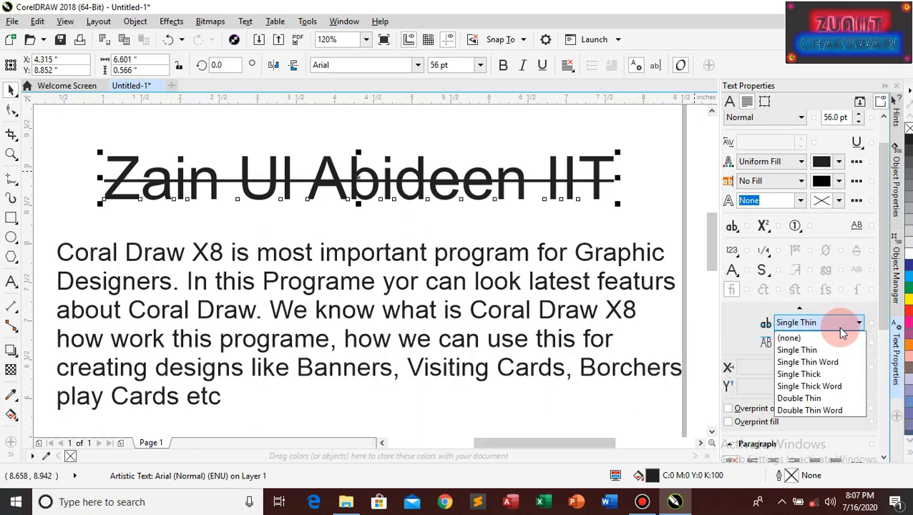
{"action": "left_click", "coordinate": [803, 363]}
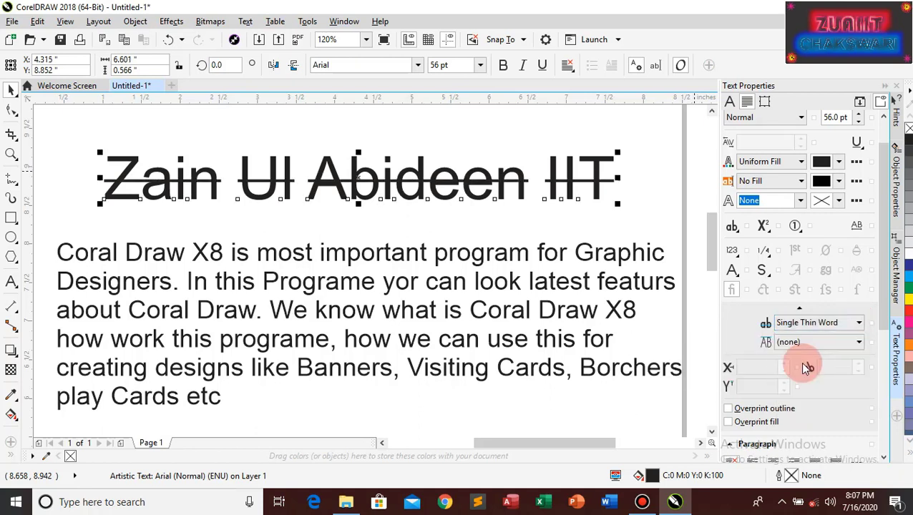
{"action": "left_click", "coordinate": [861, 326]}
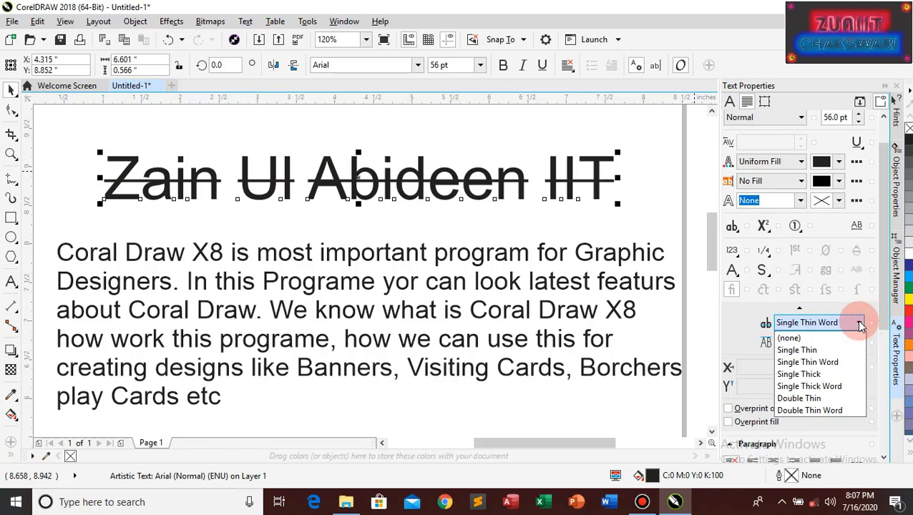
{"action": "left_click", "coordinate": [800, 375]}
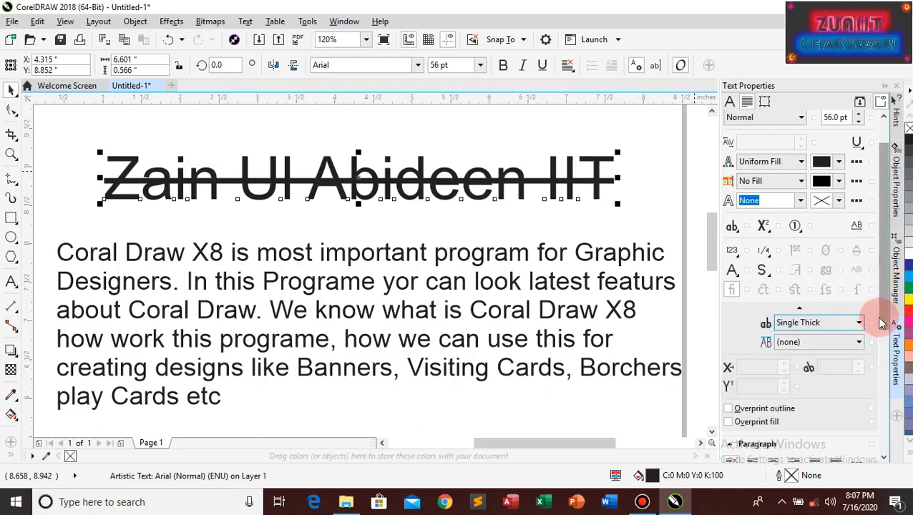
{"action": "left_click", "coordinate": [862, 325]}
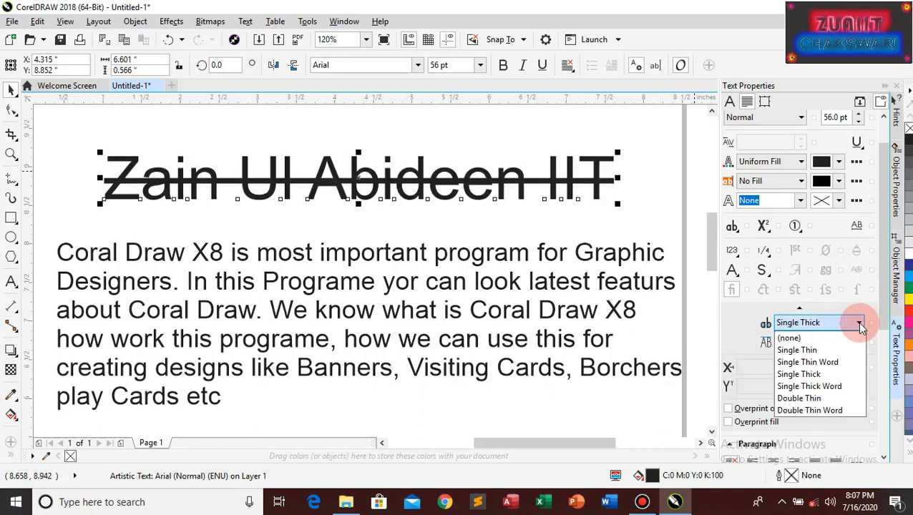
{"action": "left_click", "coordinate": [817, 387]}
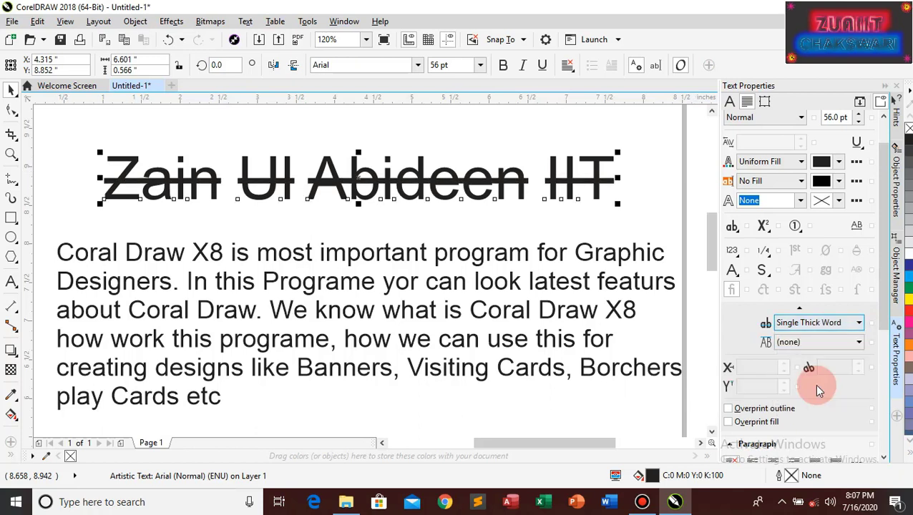
Try double thin and double thin word strikethroughs, then set strikethrough back to none
{"action": "left_click", "coordinate": [858, 322]}
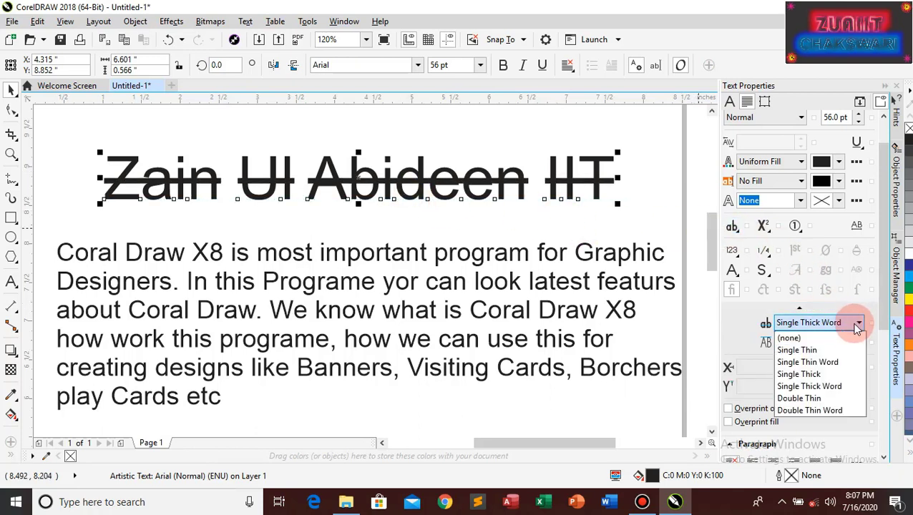
{"action": "left_click", "coordinate": [799, 398]}
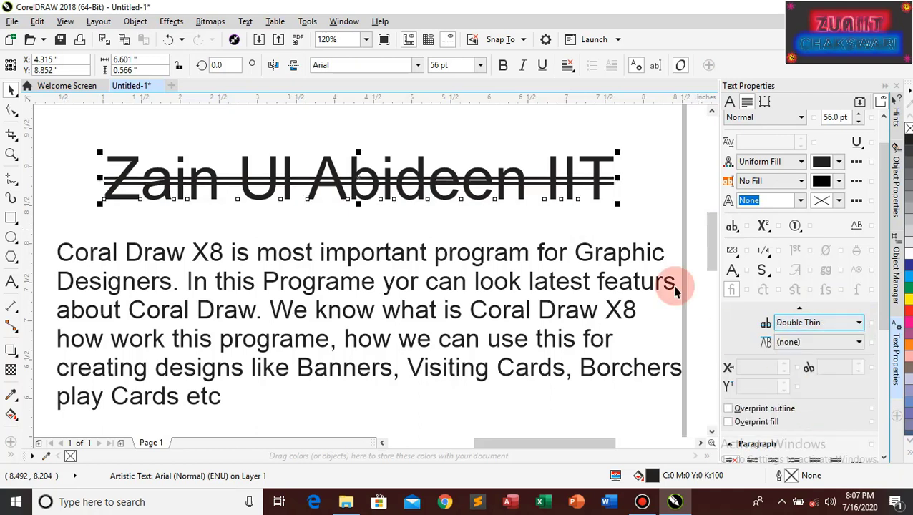
{"action": "left_click", "coordinate": [859, 323]}
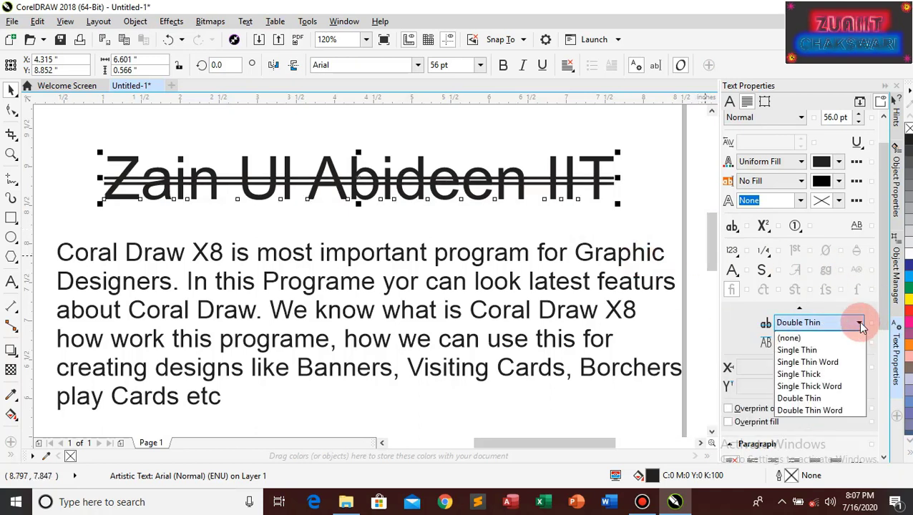
{"action": "left_click", "coordinate": [818, 399]}
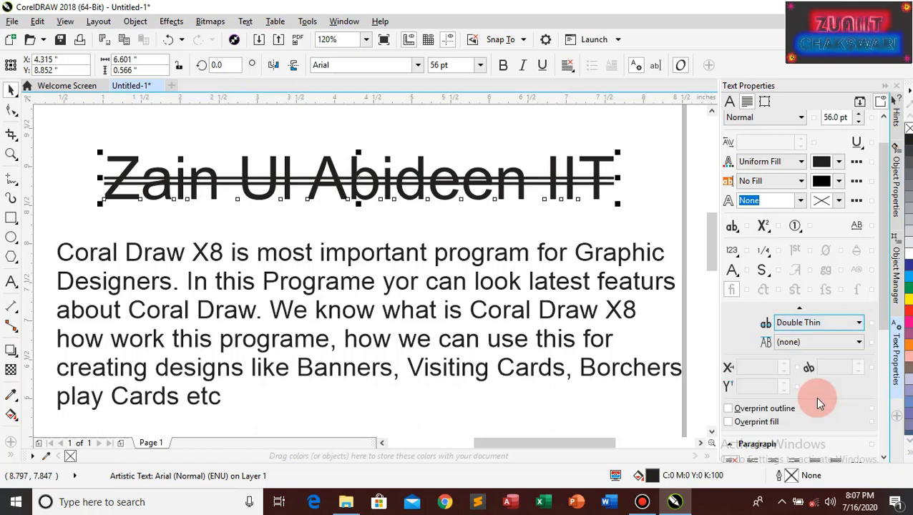
{"action": "left_click", "coordinate": [858, 325]}
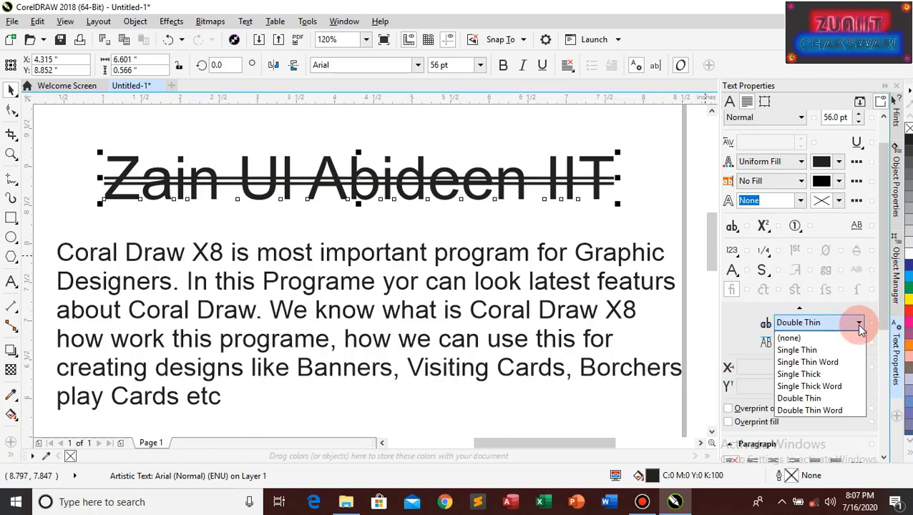
{"action": "left_click", "coordinate": [821, 411]}
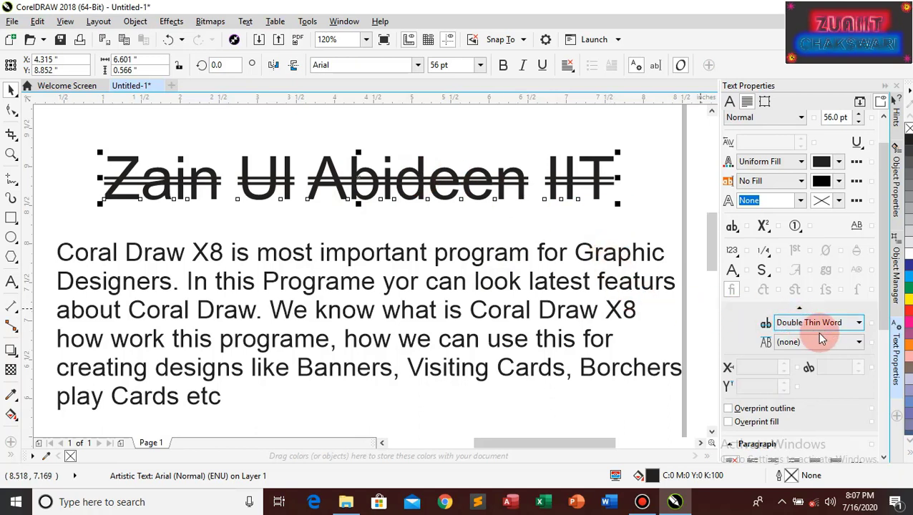
{"action": "left_click", "coordinate": [859, 324]}
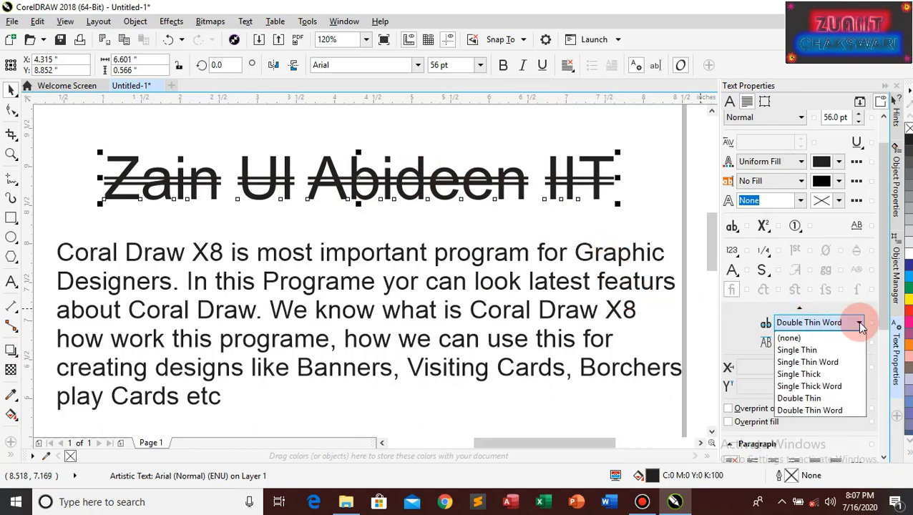
{"action": "left_click", "coordinate": [800, 342]}
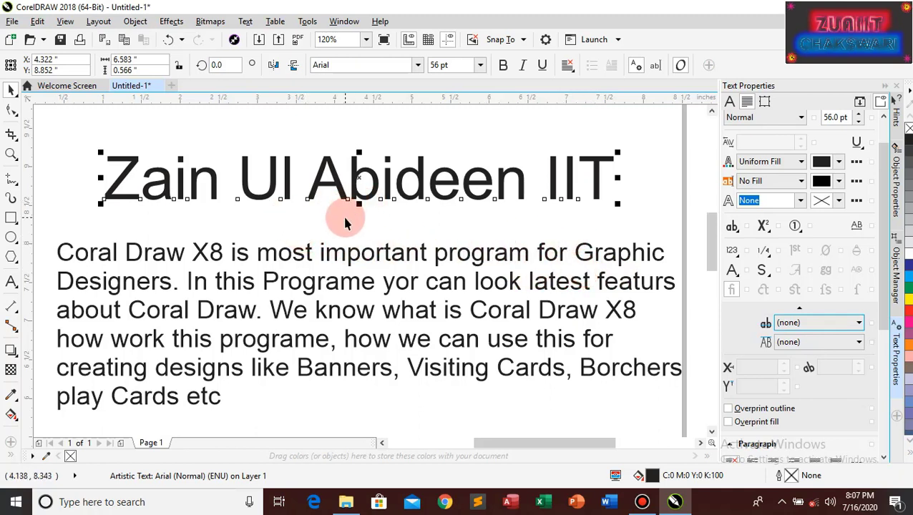
Select the body paragraph and try Left, Center, Right and Full Justify alignments
{"action": "left_click", "coordinate": [76, 254]}
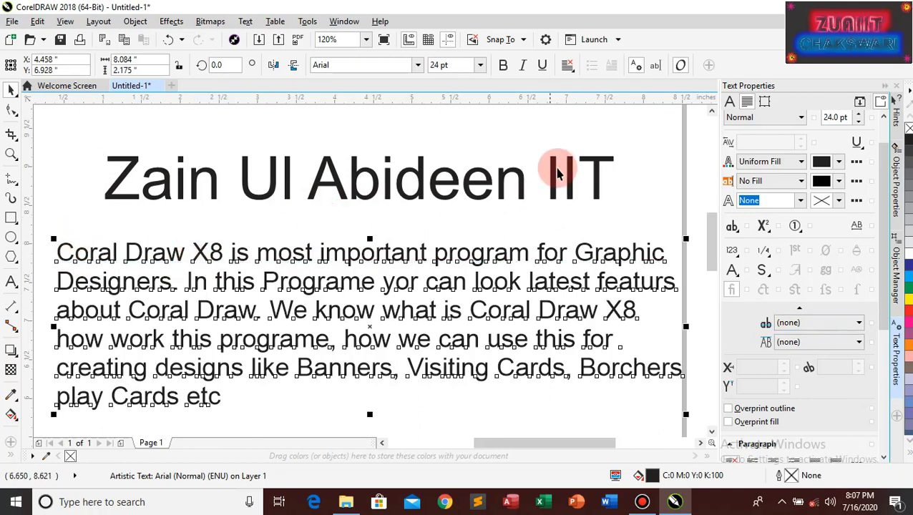
{"action": "left_click", "coordinate": [571, 70]}
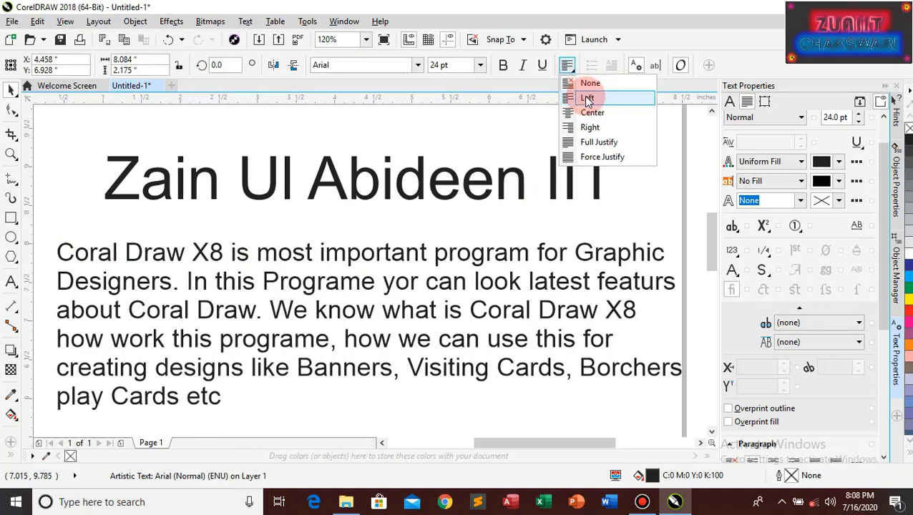
{"action": "left_click", "coordinate": [586, 98]}
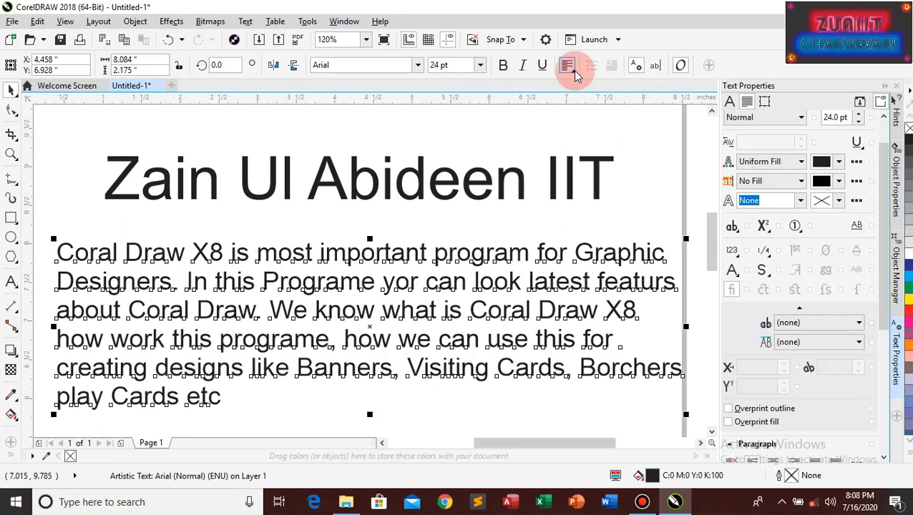
{"action": "left_click", "coordinate": [570, 68]}
{"action": "left_click", "coordinate": [591, 113]}
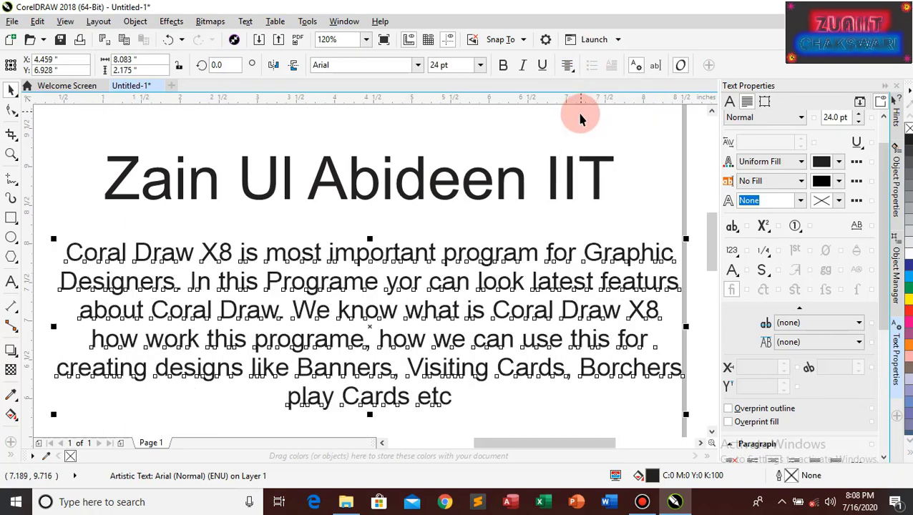
{"action": "left_click", "coordinate": [570, 70]}
{"action": "left_click", "coordinate": [588, 126]}
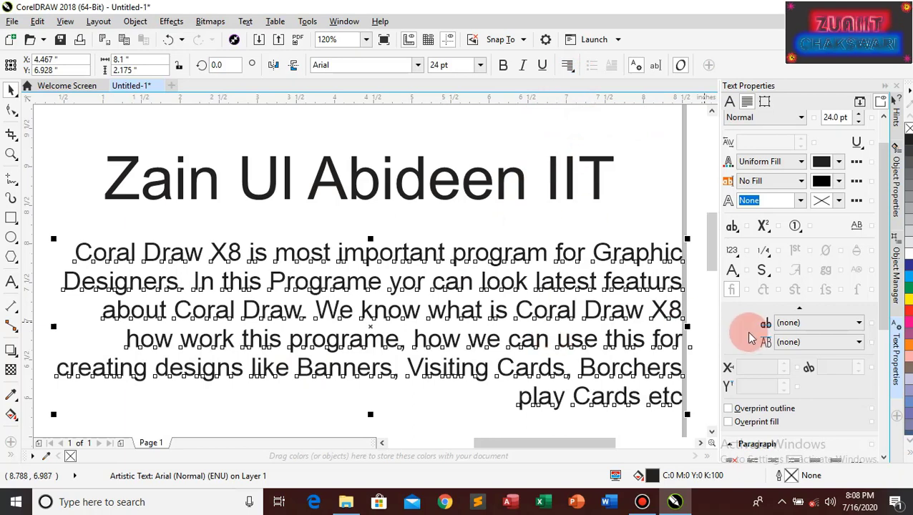
{"action": "left_click", "coordinate": [571, 69]}
{"action": "left_click", "coordinate": [600, 143]}
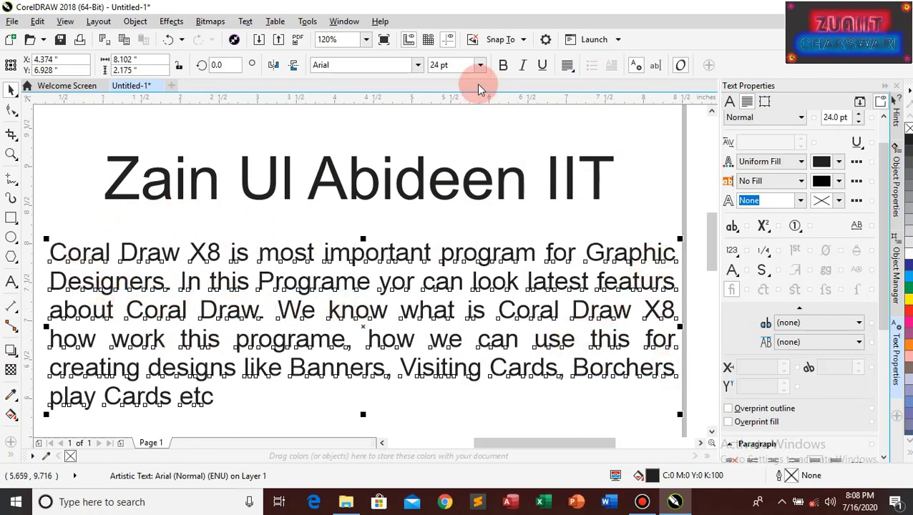
Force-justify the paragraph, then switch its alignment back to Left
{"action": "left_click", "coordinate": [572, 72]}
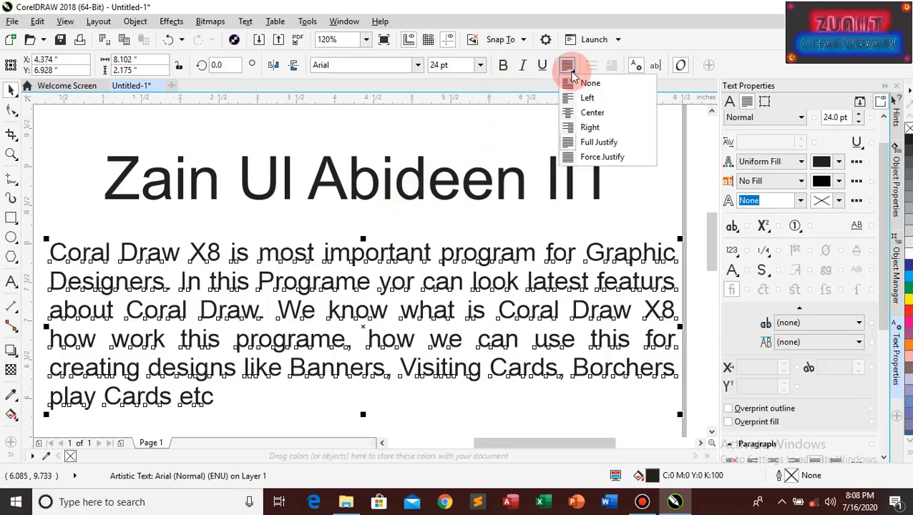
{"action": "left_click", "coordinate": [597, 154]}
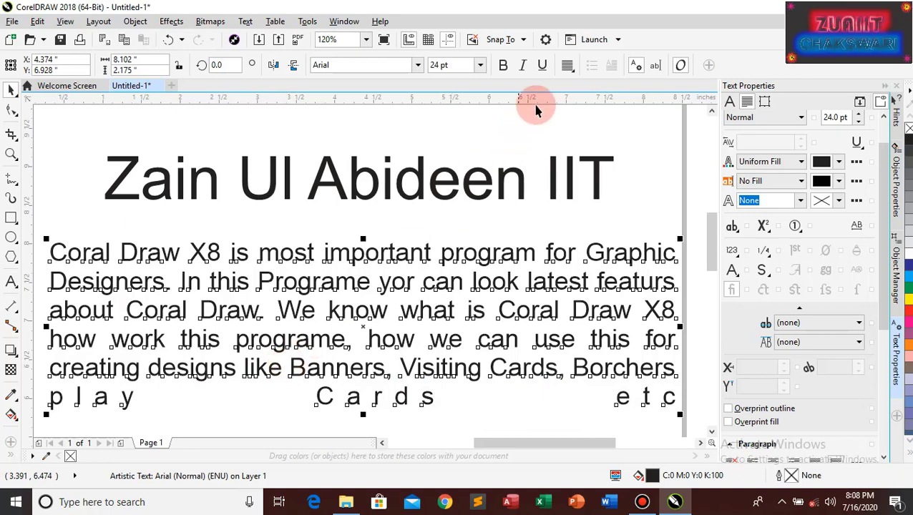
{"action": "left_click", "coordinate": [567, 65]}
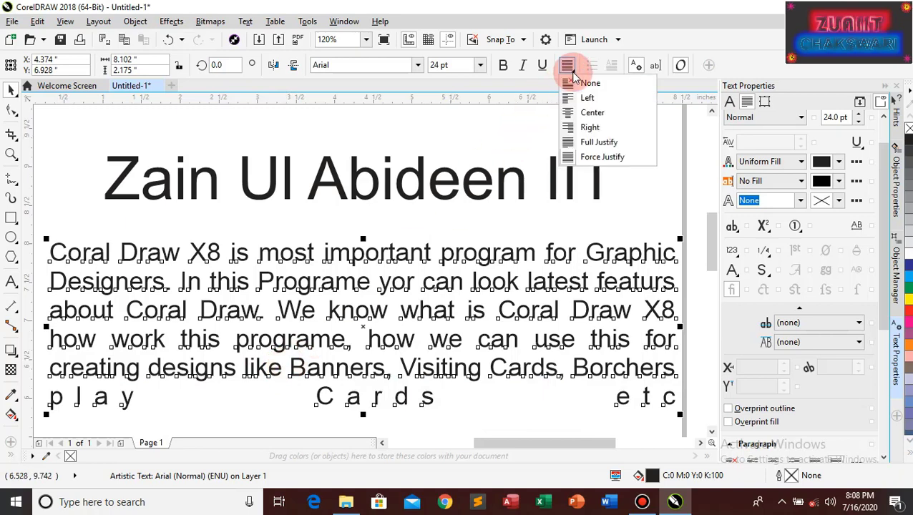
{"action": "left_click", "coordinate": [581, 98]}
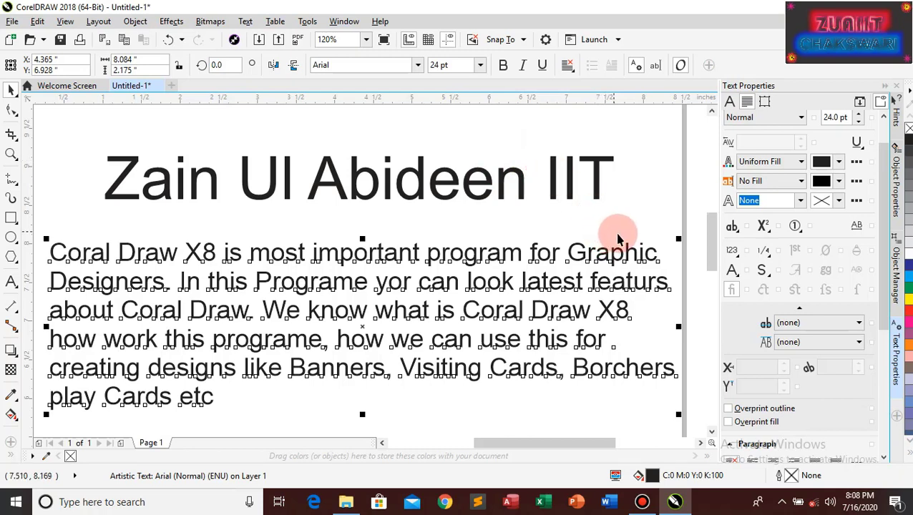
{"action": "left_click", "coordinate": [218, 191]}
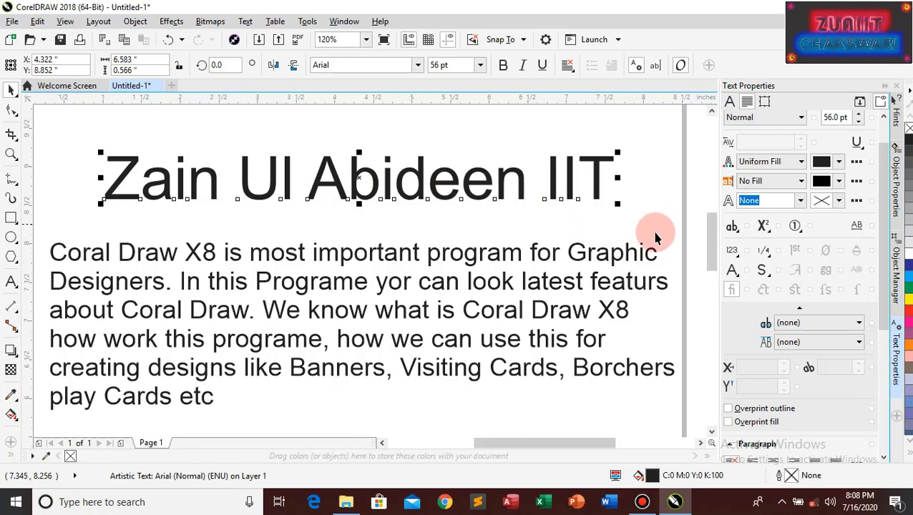
{"action": "left_click", "coordinate": [737, 230]}
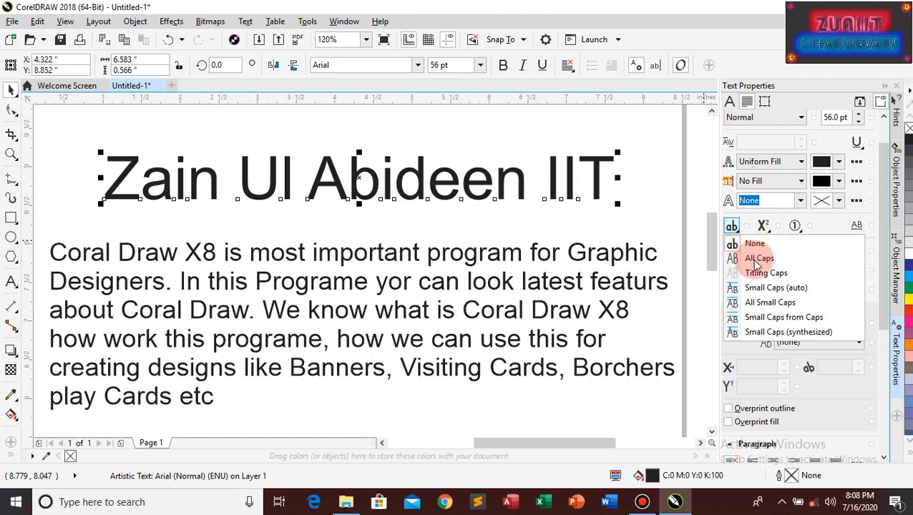
{"action": "left_click", "coordinate": [757, 259]}
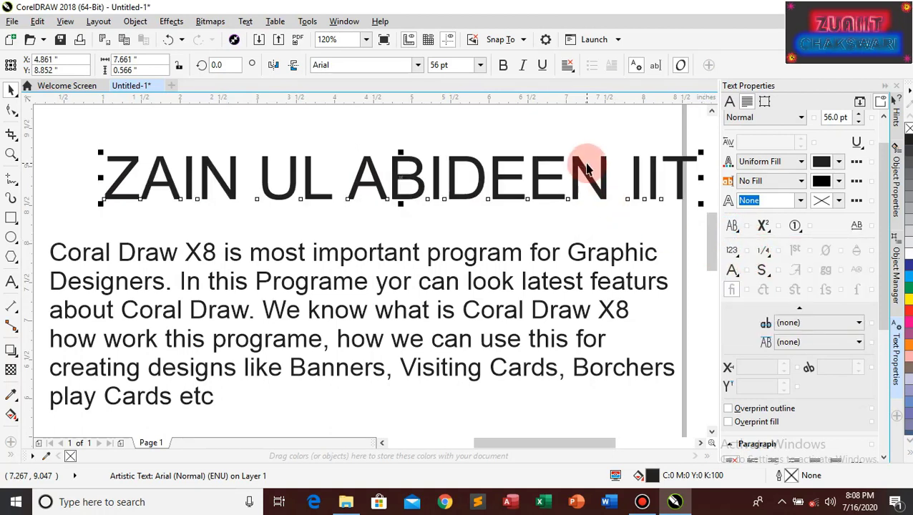
{"action": "left_click", "coordinate": [733, 229]}
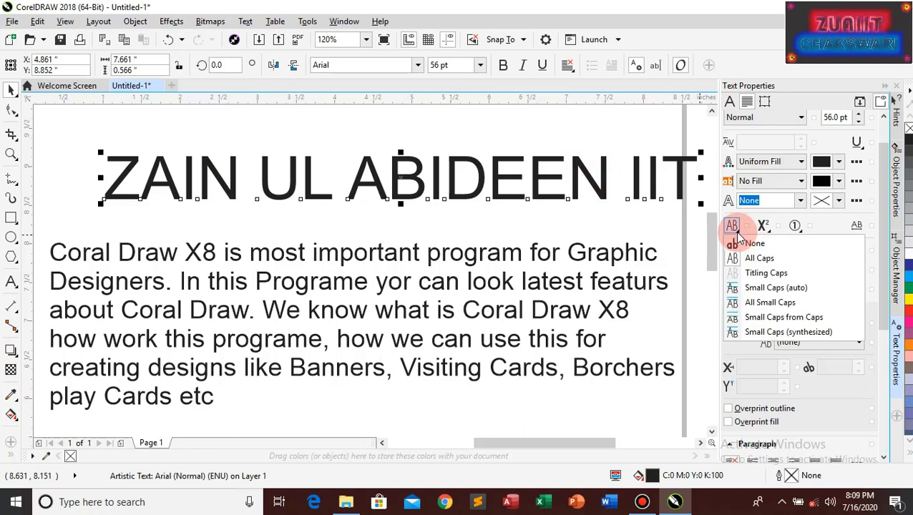
{"action": "left_click", "coordinate": [758, 275]}
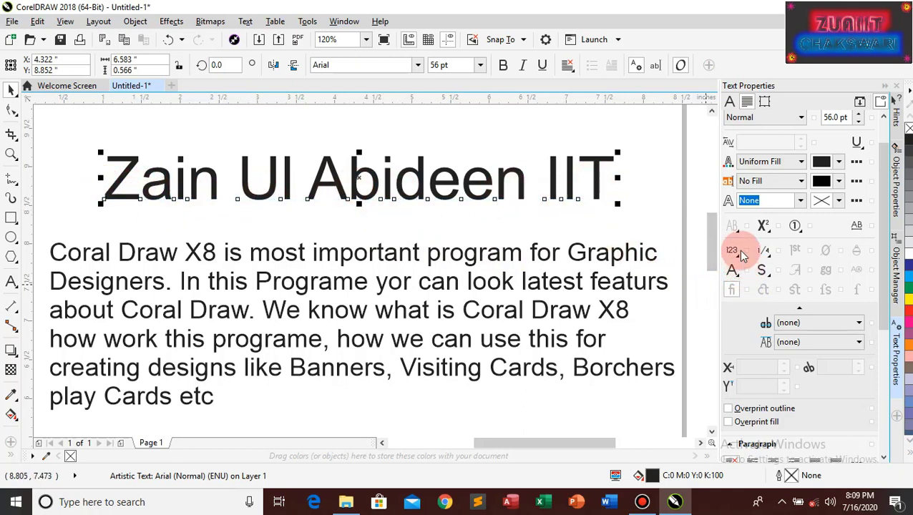
{"action": "left_click", "coordinate": [733, 227]}
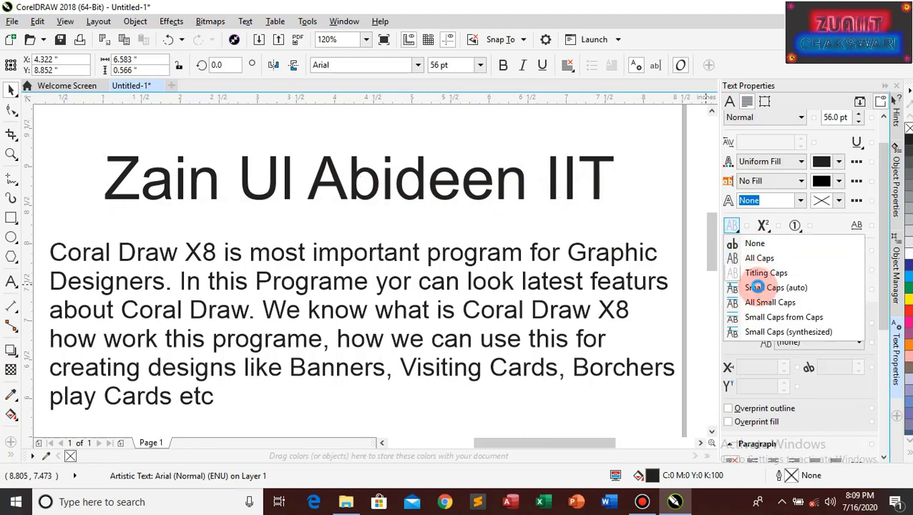
{"action": "left_click", "coordinate": [760, 289]}
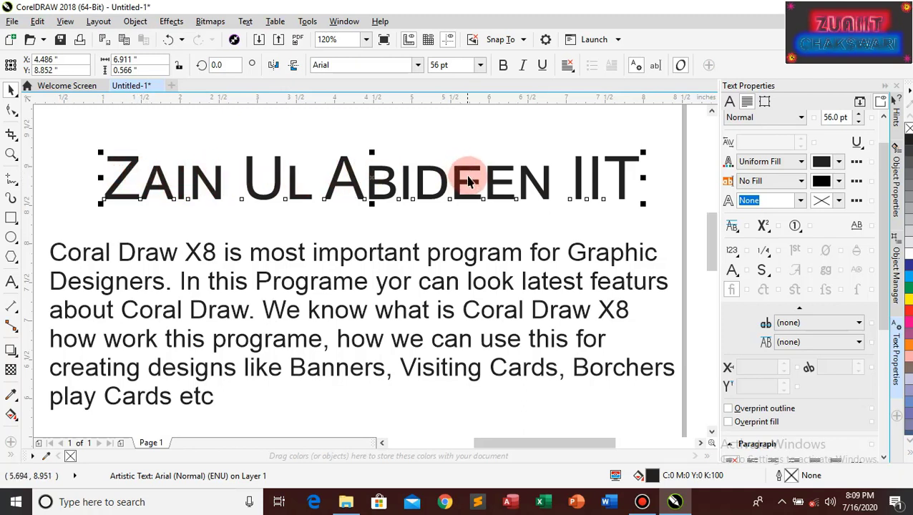
{"action": "left_click", "coordinate": [735, 231]}
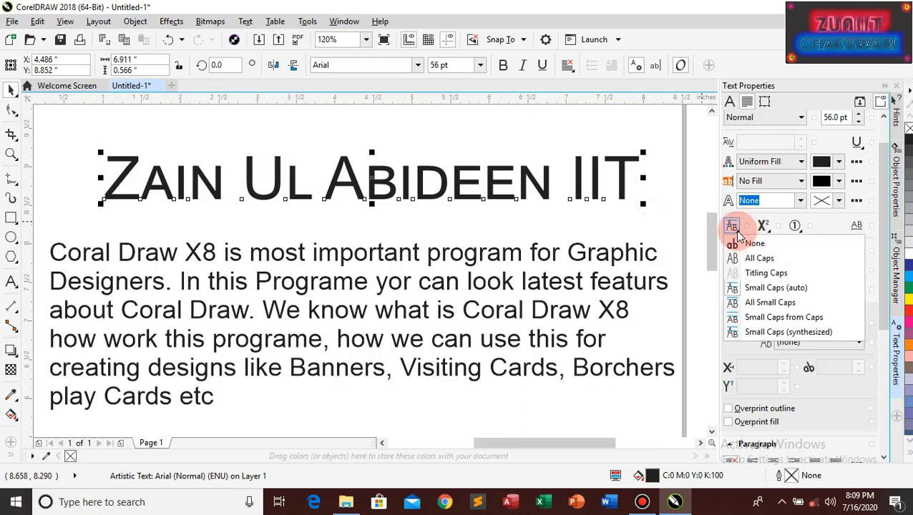
{"action": "left_click", "coordinate": [752, 303]}
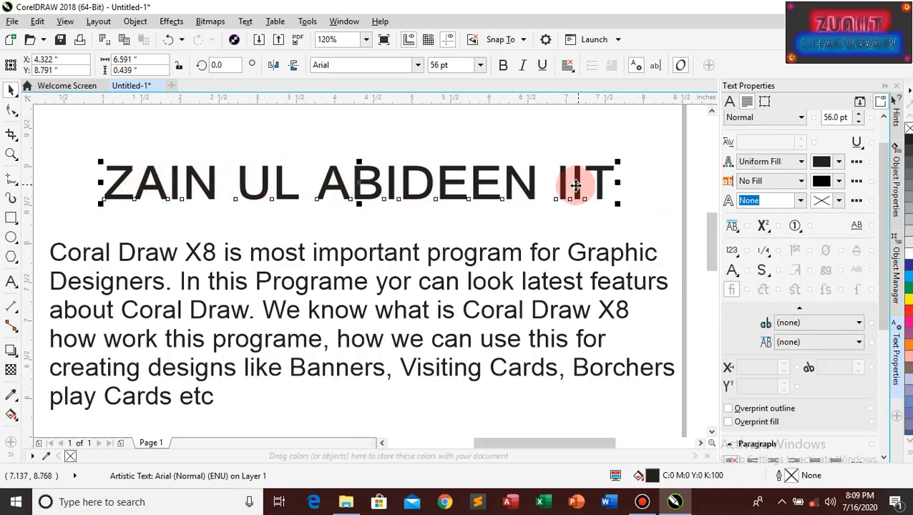
{"action": "left_click", "coordinate": [733, 228]}
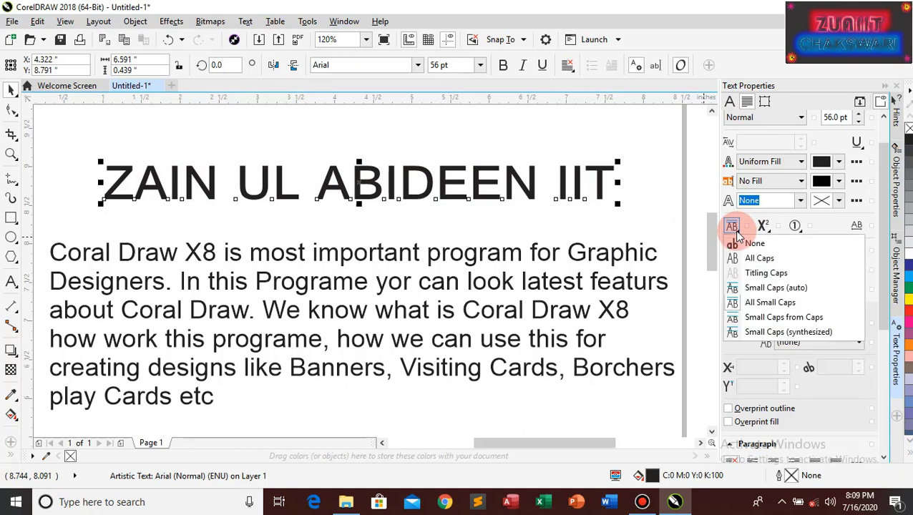
{"action": "left_click", "coordinate": [759, 320]}
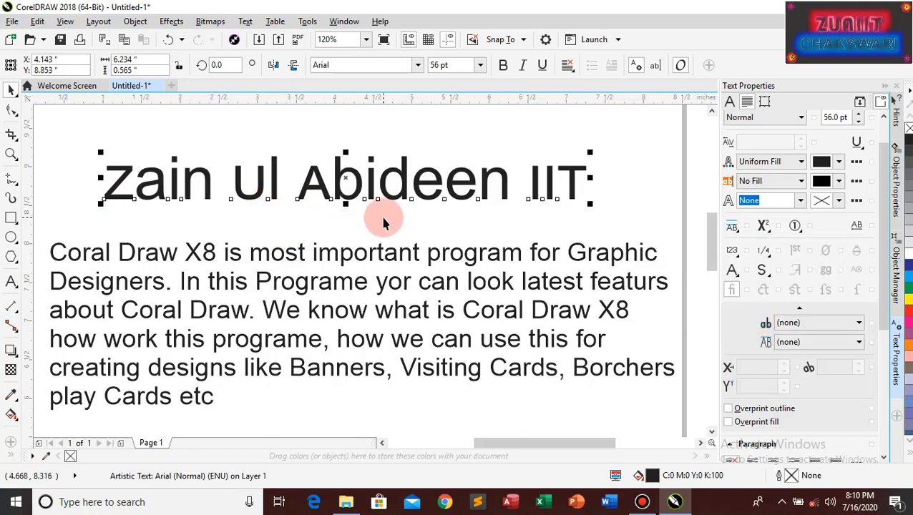
{"action": "left_click", "coordinate": [739, 233]}
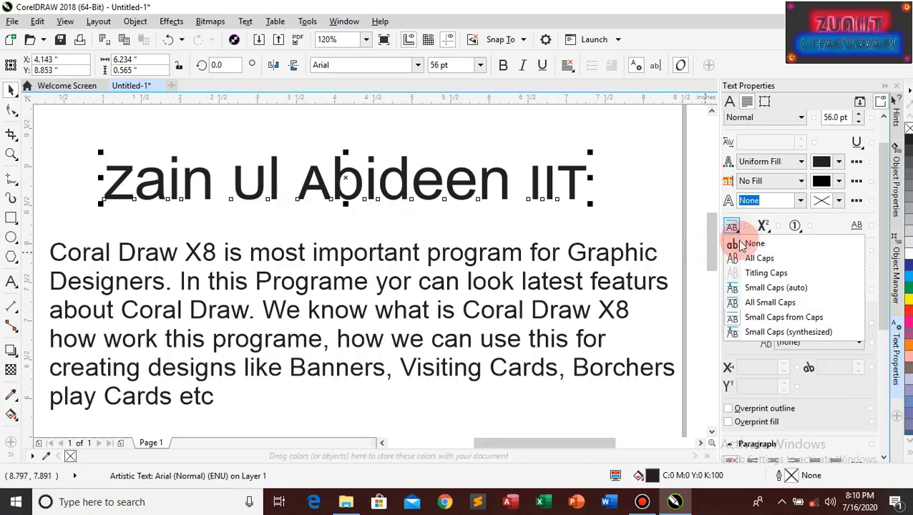
{"action": "left_click", "coordinate": [764, 332]}
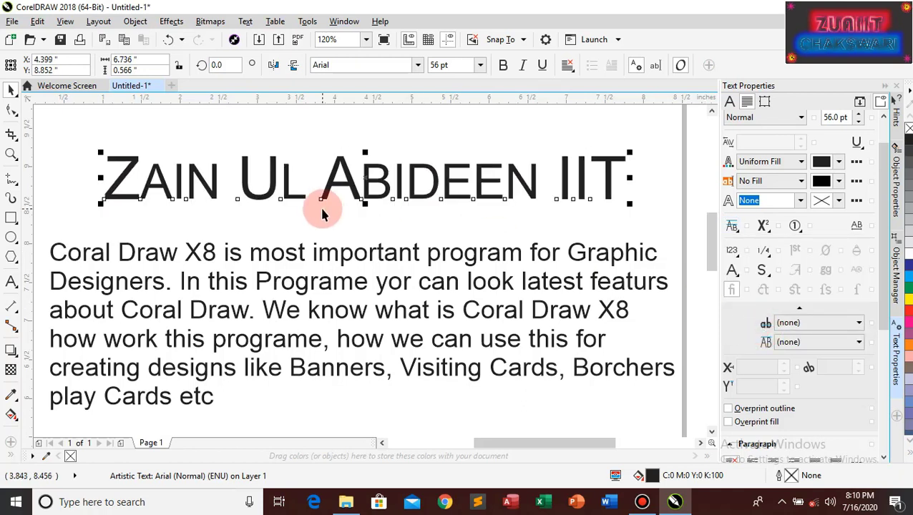
{"action": "left_click", "coordinate": [732, 227]}
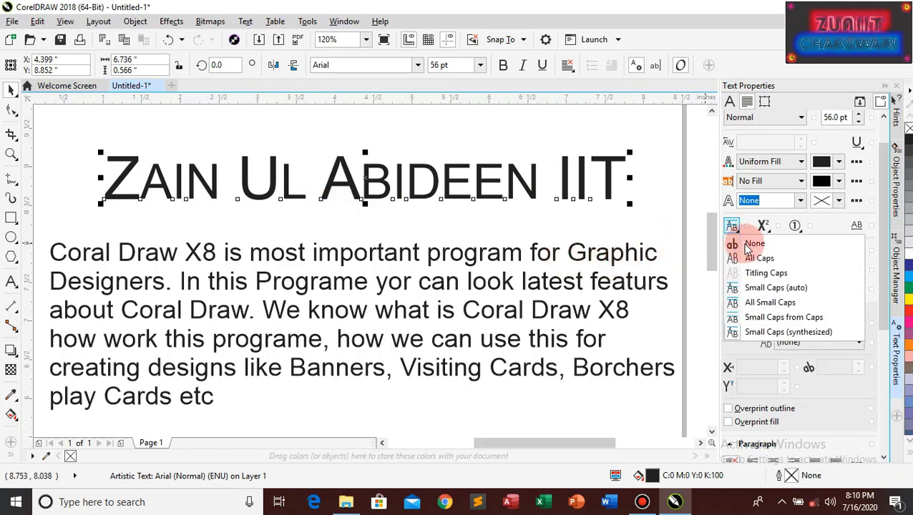
{"action": "left_click", "coordinate": [747, 247]}
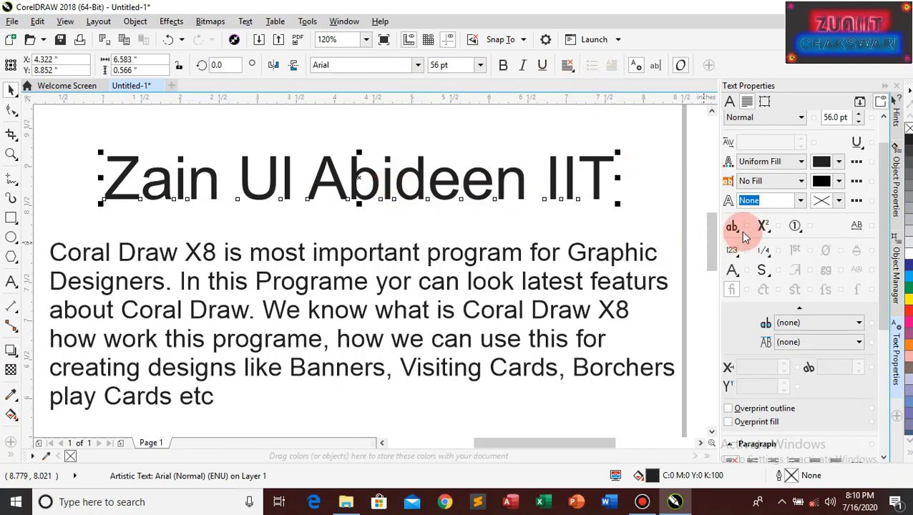
{"action": "mouse_move", "coordinate": [416, 7]}
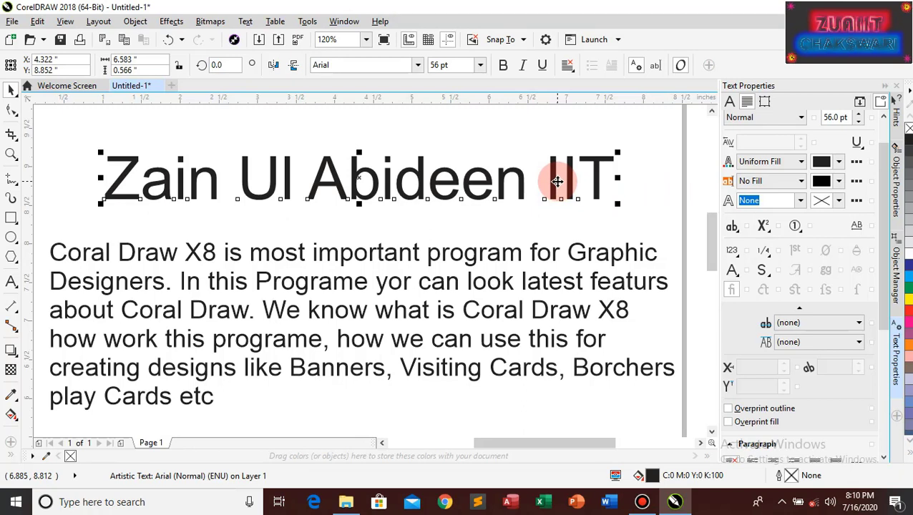
{"action": "left_click", "coordinate": [12, 109]}
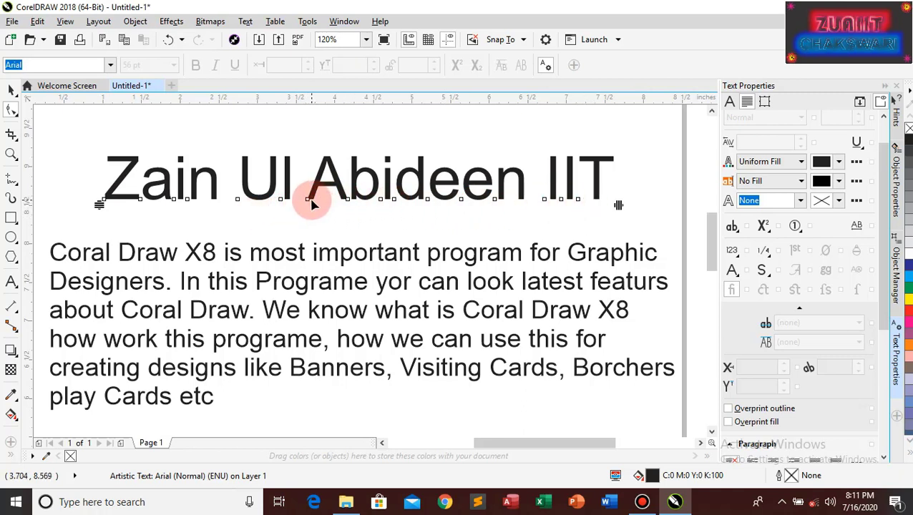
{"action": "left_click", "coordinate": [427, 202]}
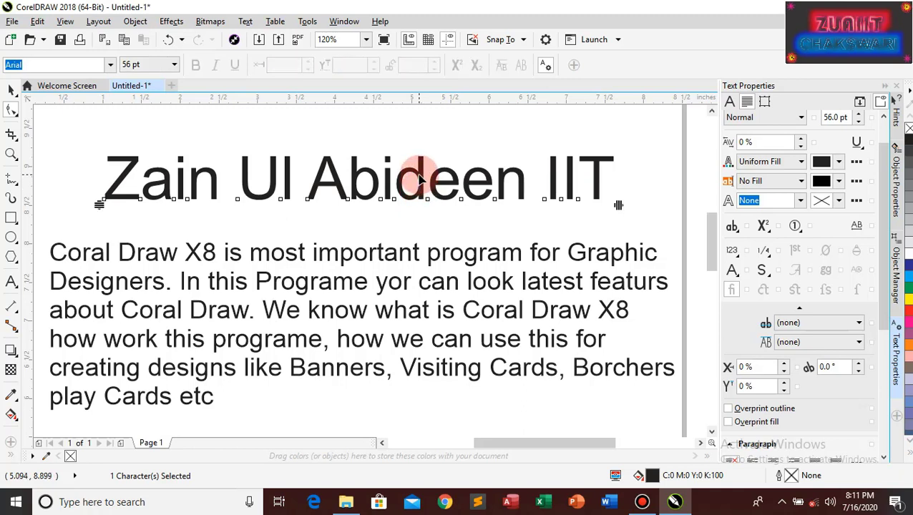
{"action": "left_click_drag", "start_coordinate": [428, 205], "coordinate": [434, 163]}
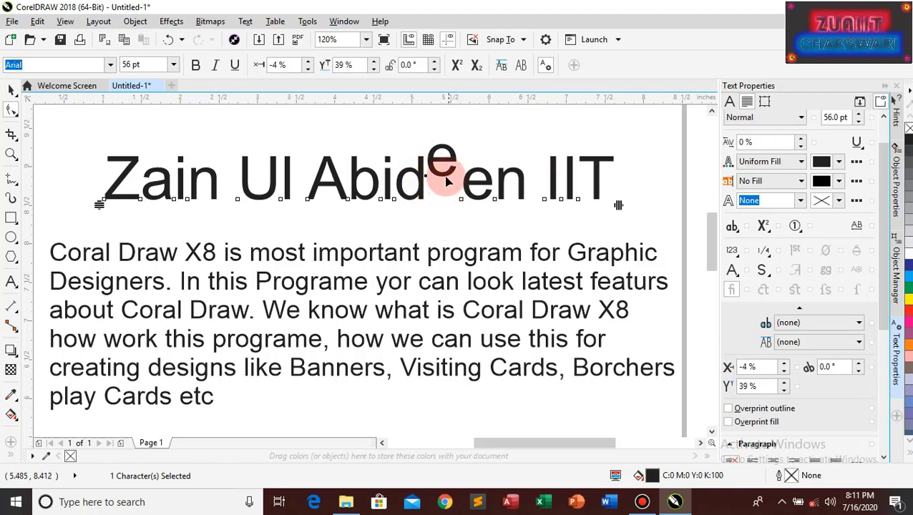
{"action": "left_click", "coordinate": [494, 201]}
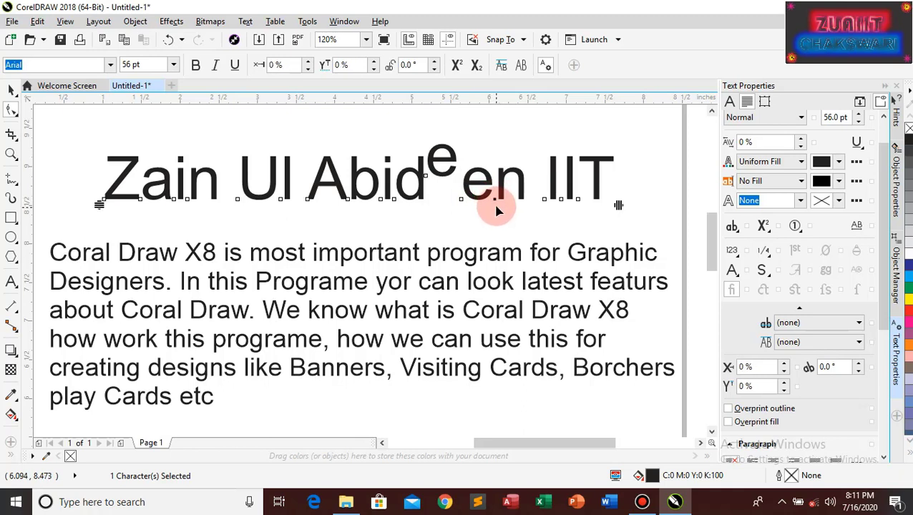
{"action": "left_click_drag", "start_coordinate": [495, 201], "coordinate": [499, 174]}
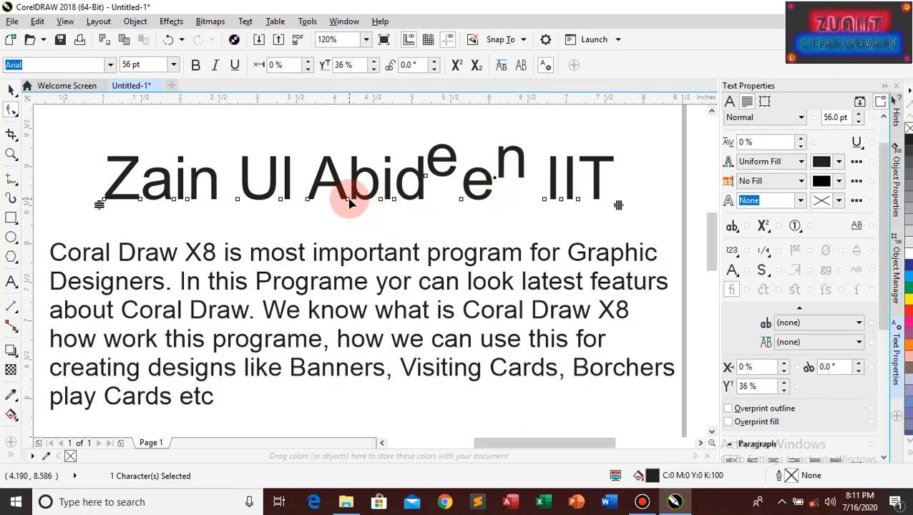
{"action": "left_click_drag", "start_coordinate": [351, 196], "coordinate": [353, 183]}
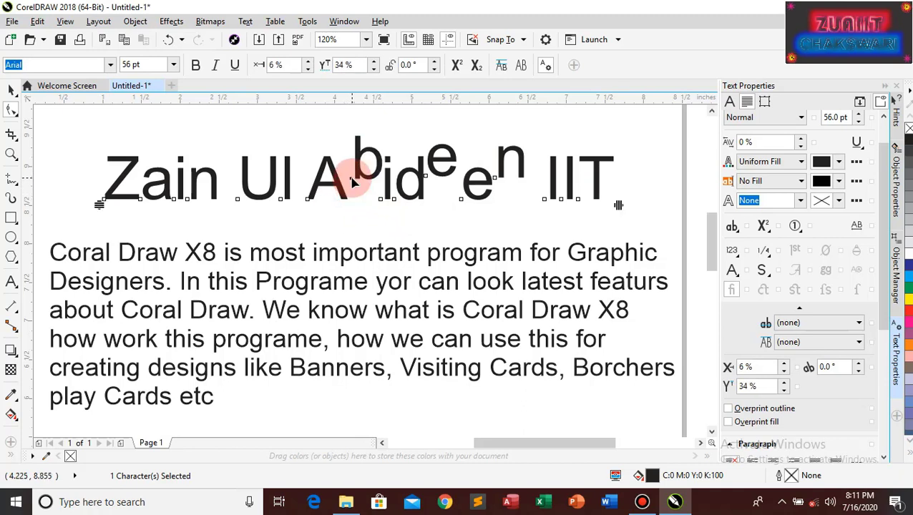
{"action": "left_click", "coordinate": [358, 177]}
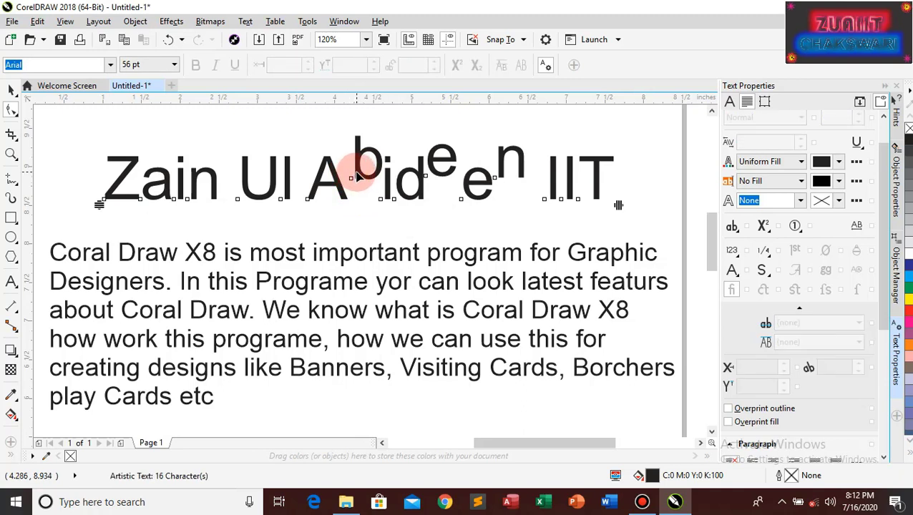
{"action": "left_click_drag", "start_coordinate": [356, 179], "coordinate": [341, 179]}
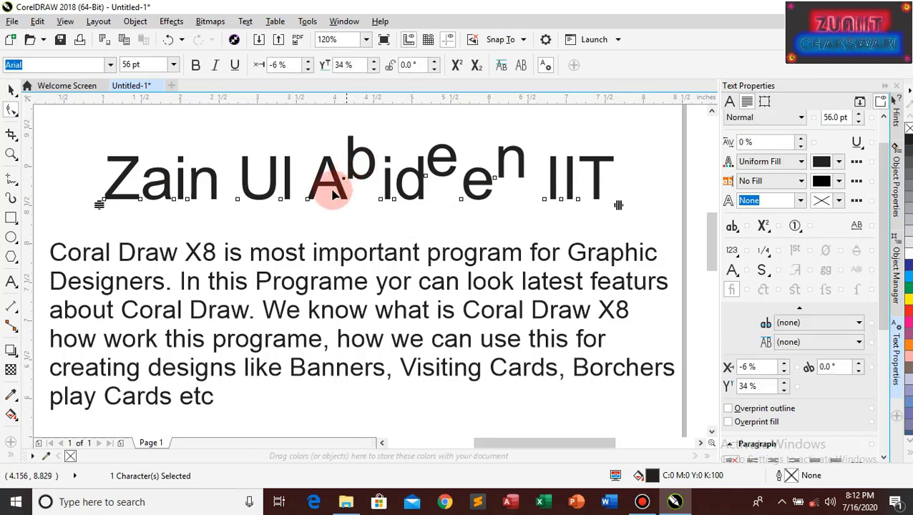
Test raising the n and i of Zain, then undo until every heading letter sits on the baseline
{"action": "left_click", "coordinate": [188, 204]}
{"action": "left_click_drag", "start_coordinate": [188, 204], "coordinate": [190, 179]}
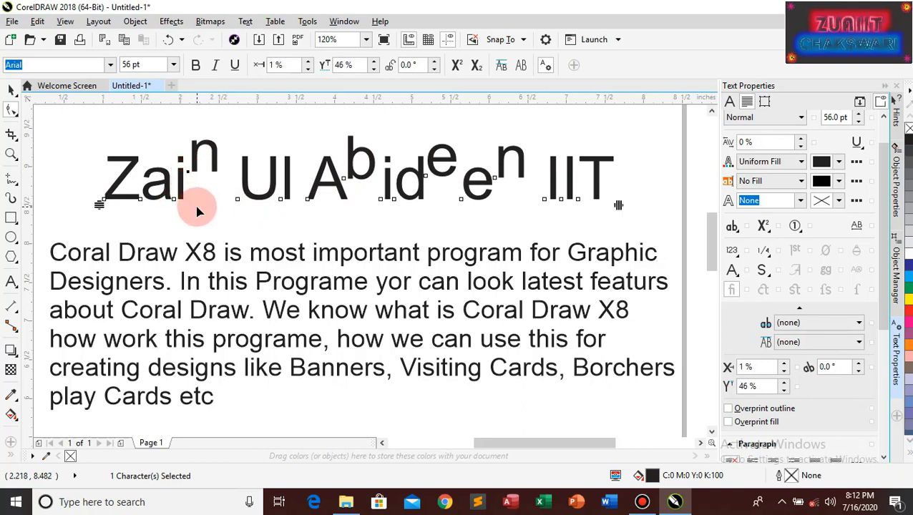
{"action": "key", "text": "ctrl+z"}
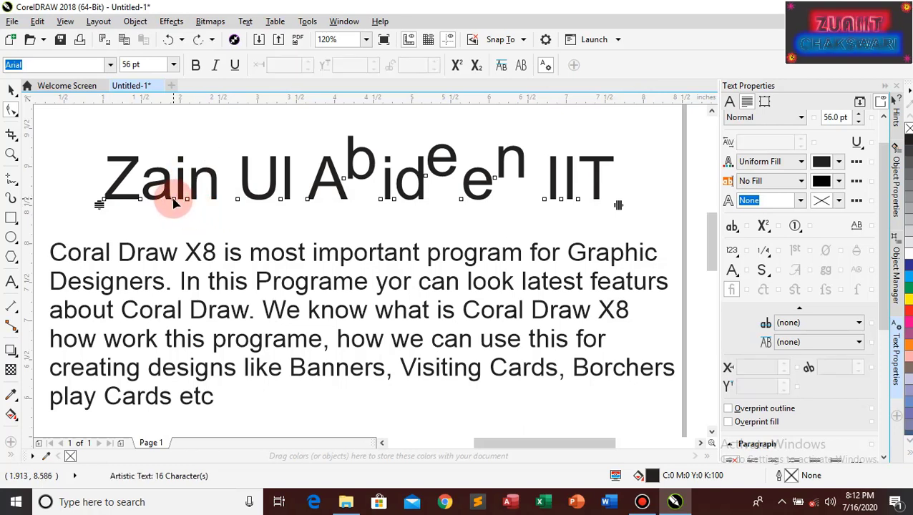
{"action": "left_click_drag", "start_coordinate": [174, 204], "coordinate": [174, 179]}
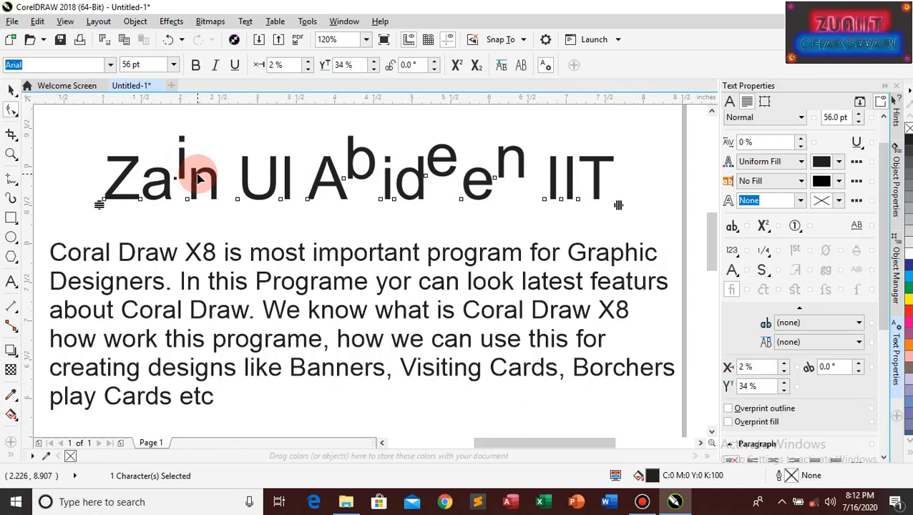
{"action": "key", "text": "ctrl+z"}
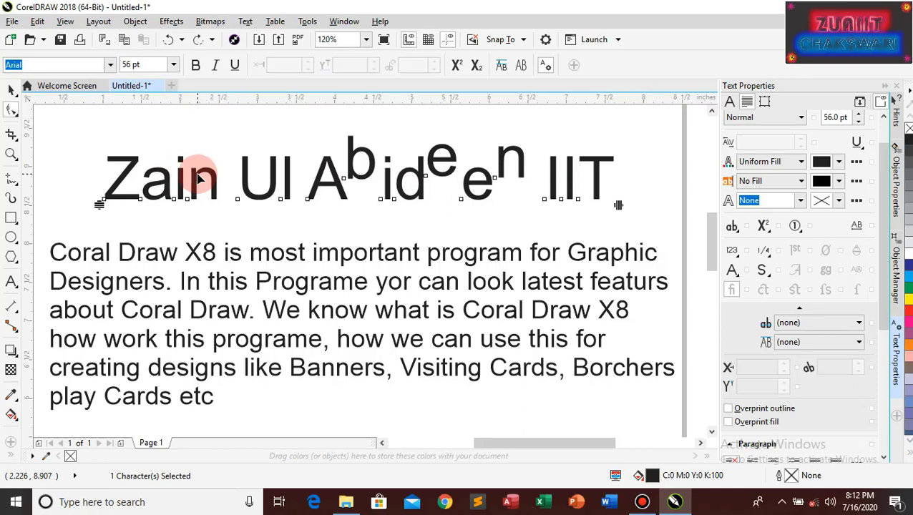
{"action": "key", "text": "ctrl+z"}
{"action": "key", "text": "ctrl+z"}
{"action": "key", "text": "ctrl+z"}
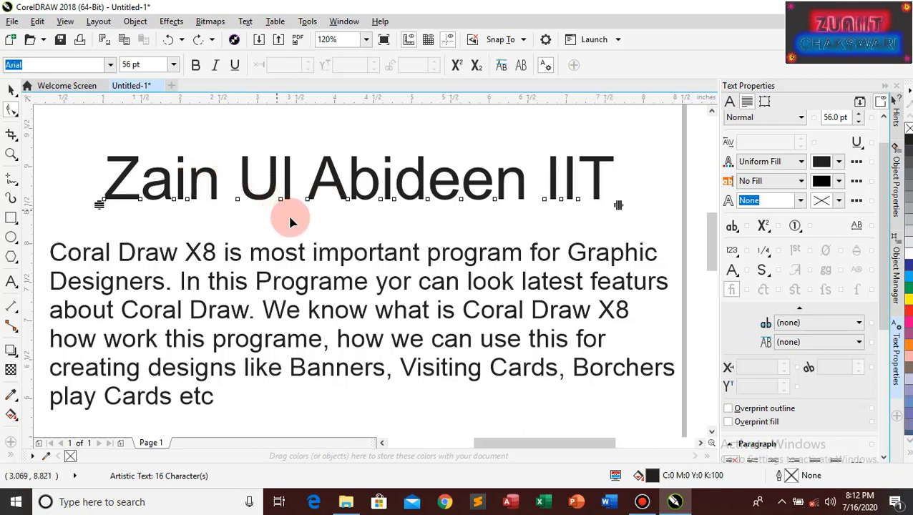
Shift-select several heading letters and drag the horizontal spacing handle to widen letter spacing slightly
{"action": "left_click", "coordinate": [176, 198]}
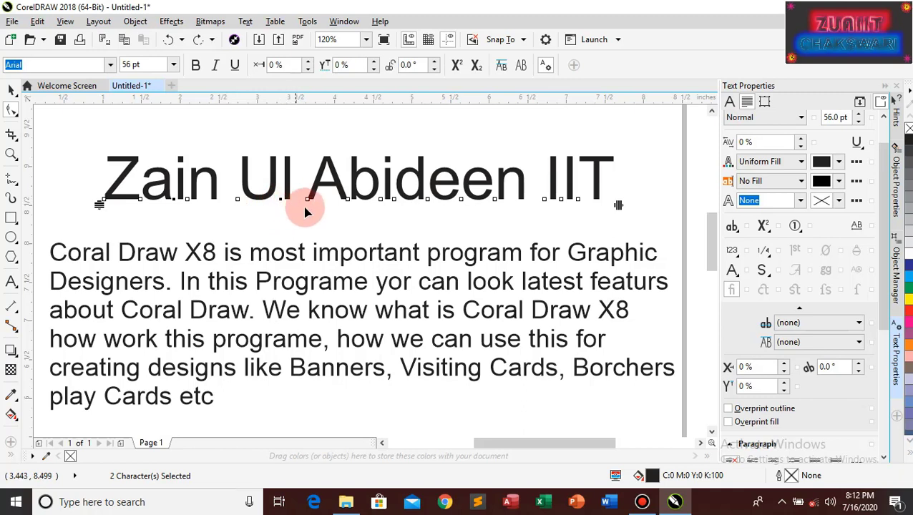
{"action": "left_click", "coordinate": [392, 199], "text": "shift"}
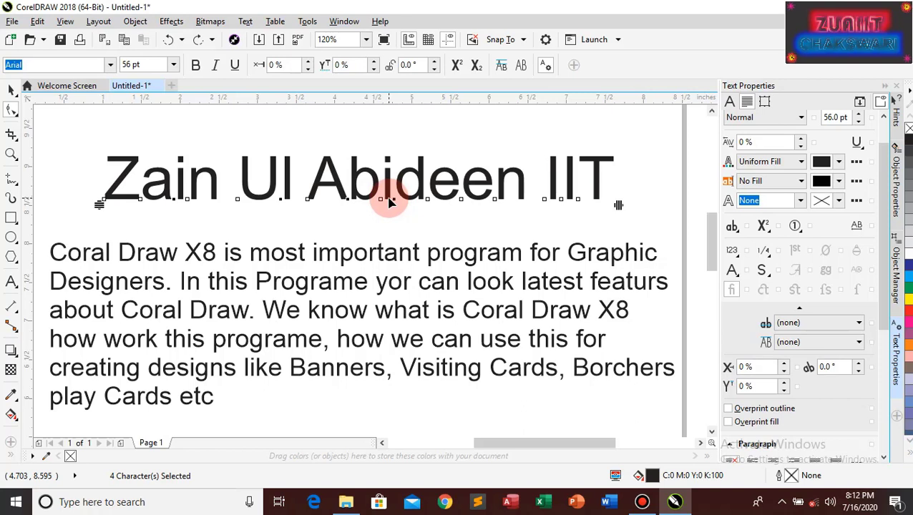
{"action": "left_click", "coordinate": [462, 203], "text": "shift"}
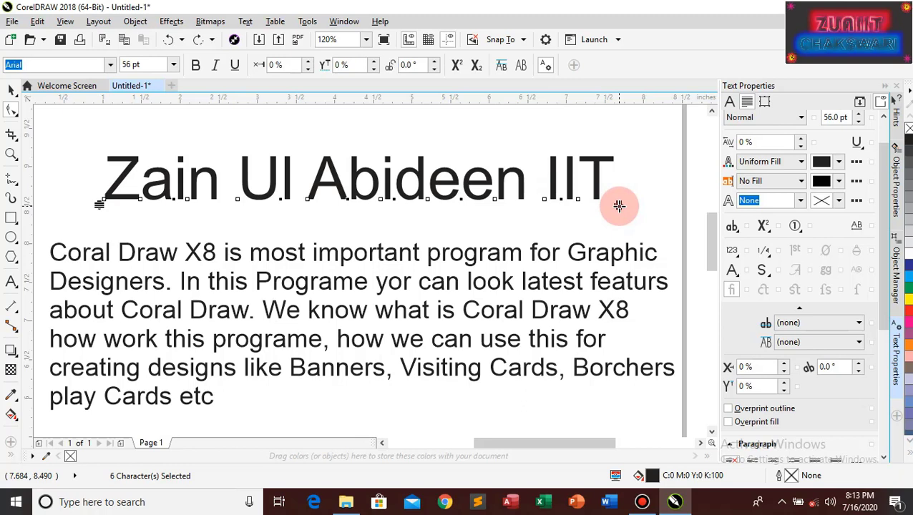
{"action": "mouse_move", "coordinate": [619, 206]}
{"action": "left_mouse_down"}
{"action": "mouse_move", "coordinate": [586, 205]}
{"action": "mouse_move", "coordinate": [619, 205]}
{"action": "mouse_move", "coordinate": [611, 197]}
{"action": "left_mouse_up"}
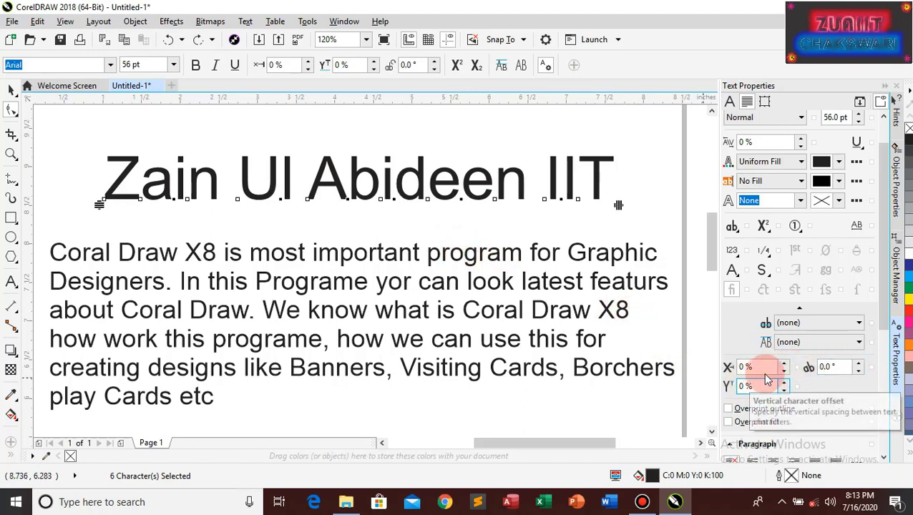
Raise the chosen letters' horizontal character offset to 11%, then begin replacing it with 0
{"action": "left_click", "coordinate": [743, 367]}
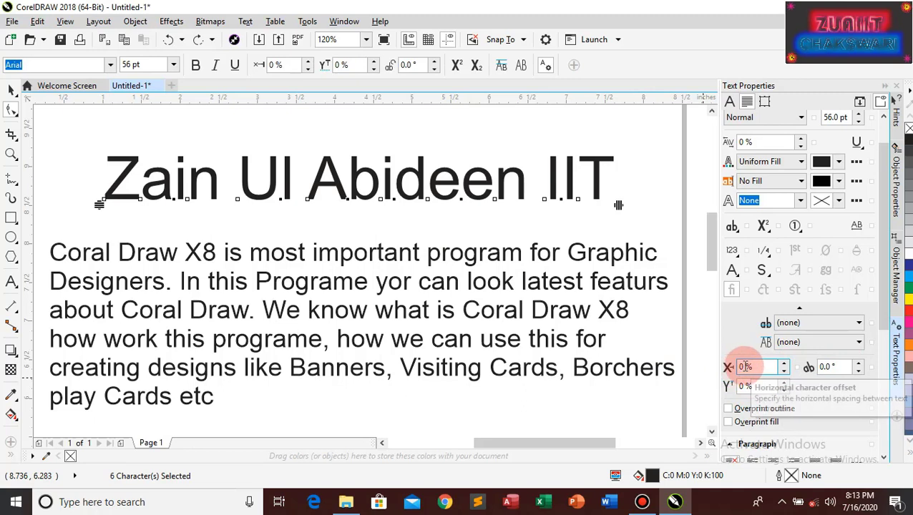
{"action": "left_click", "coordinate": [784, 365]}
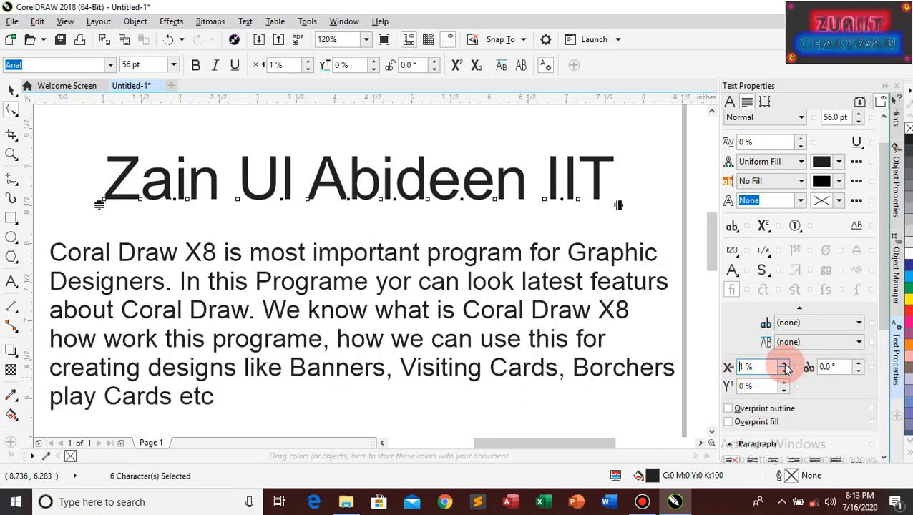
{"action": "left_click", "coordinate": [784, 365]}
{"action": "left_click", "coordinate": [784, 365]}
{"action": "left_click", "coordinate": [784, 365]}
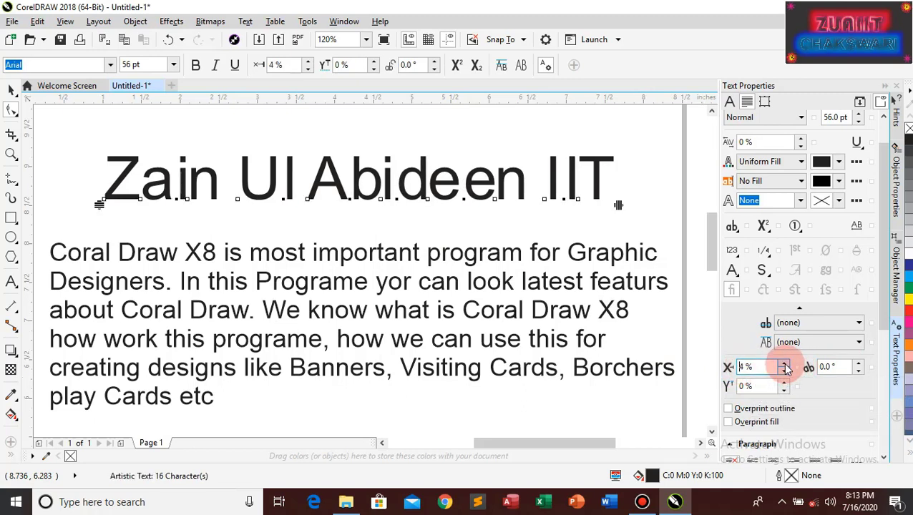
{"action": "left_click", "coordinate": [784, 365]}
{"action": "left_click", "coordinate": [784, 365]}
{"action": "left_click", "coordinate": [784, 365]}
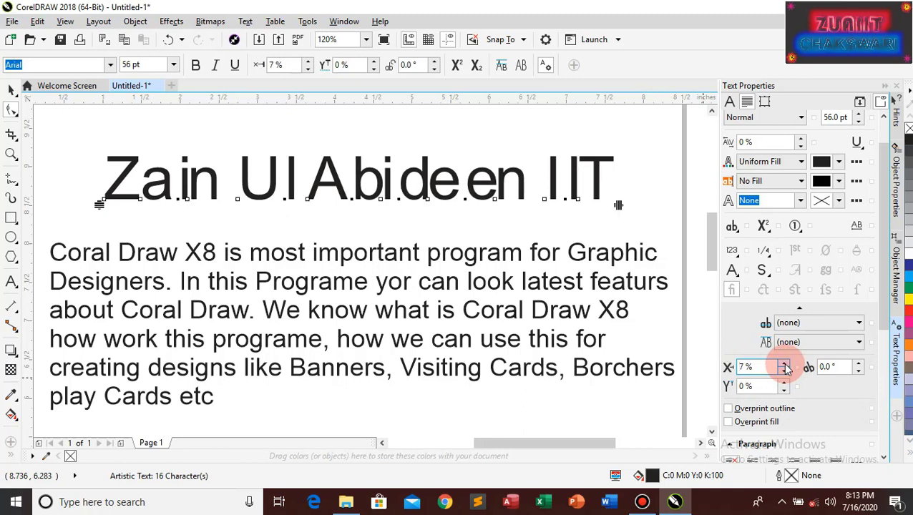
{"action": "left_click", "coordinate": [784, 365]}
{"action": "left_click", "coordinate": [784, 364]}
{"action": "left_click", "coordinate": [784, 365]}
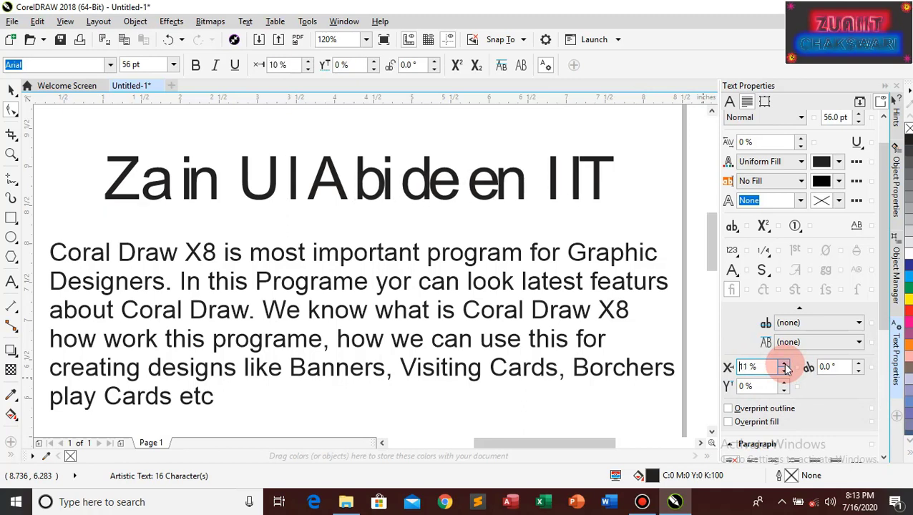
{"action": "left_click", "coordinate": [784, 365]}
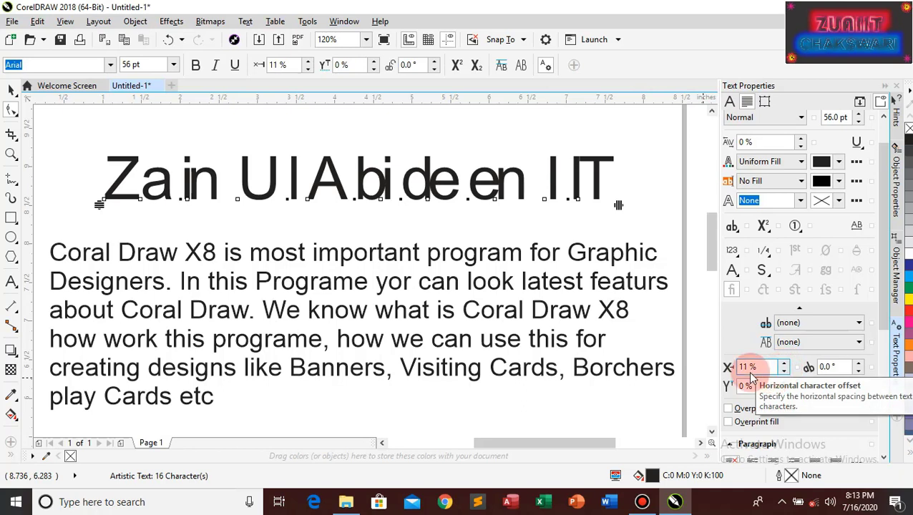
{"action": "left_click_drag", "start_coordinate": [757, 367], "coordinate": [739, 367]}
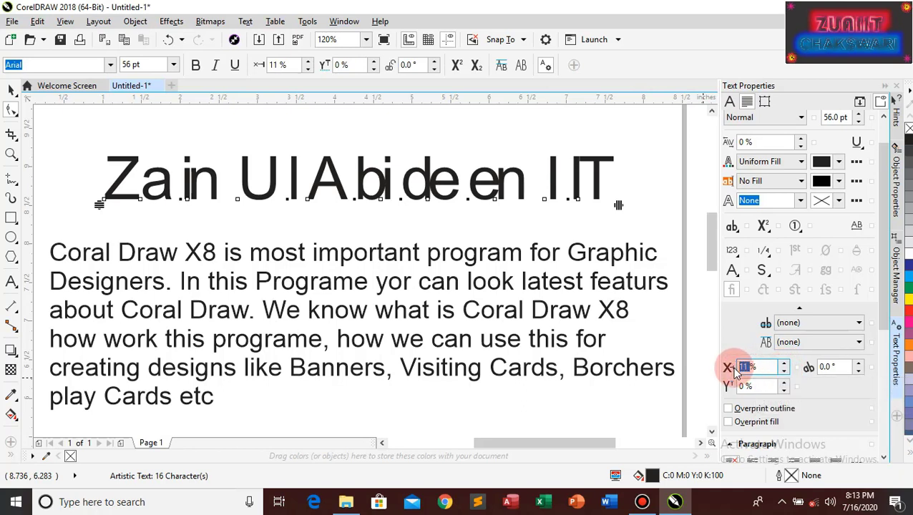
{"action": "type", "text": "0"}
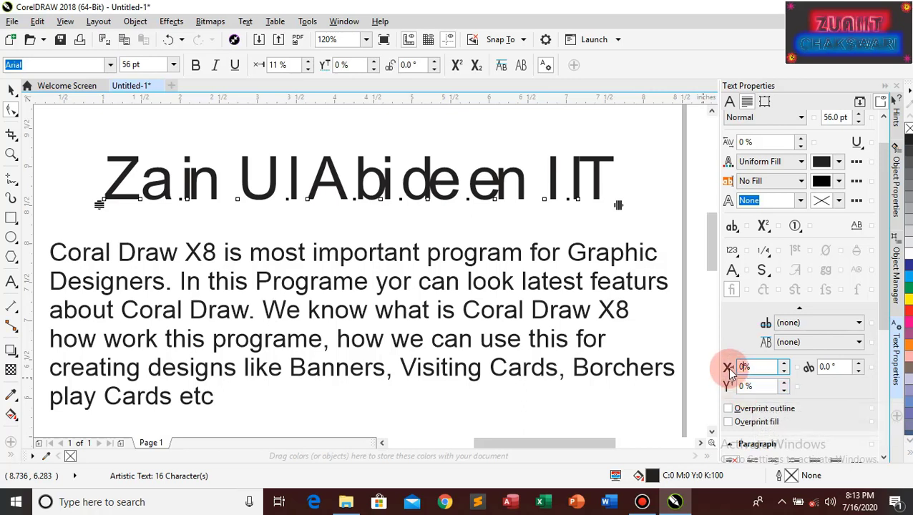
Raise the selected heading letters with a 42% vertical (Y) offset
{"action": "left_click", "coordinate": [784, 383]}
{"action": "left_click", "coordinate": [784, 383]}
{"action": "left_click", "coordinate": [784, 383]}
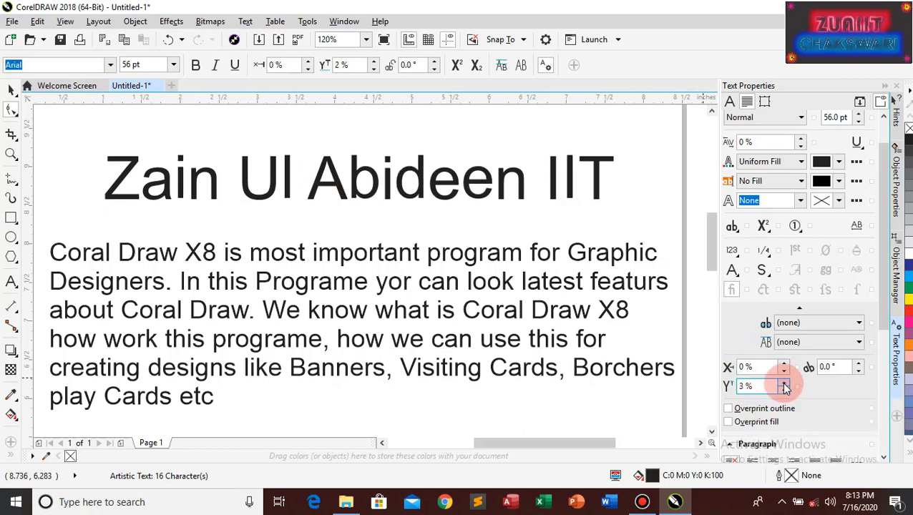
{"action": "left_click", "coordinate": [784, 383]}
{"action": "left_click", "coordinate": [784, 383]}
{"action": "left_click", "coordinate": [784, 383]}
{"action": "left_click", "coordinate": [784, 384]}
{"action": "left_click", "coordinate": [784, 384]}
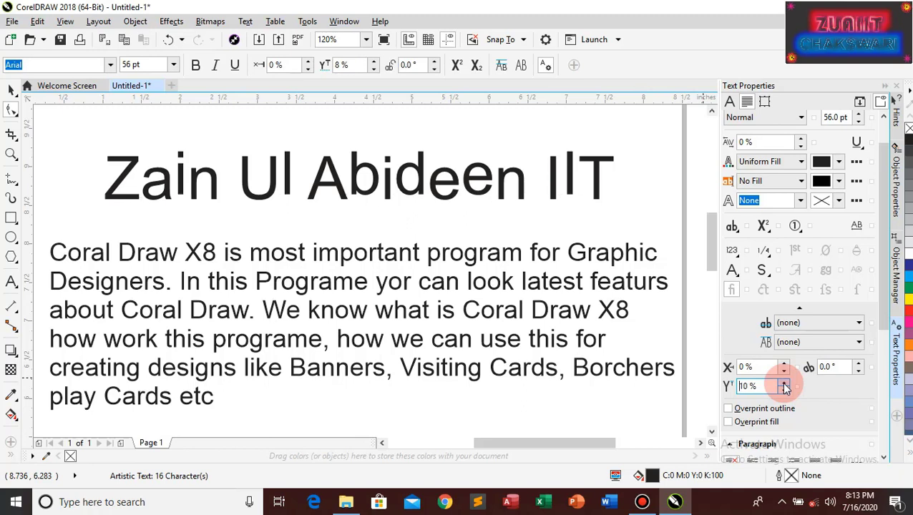
{"action": "left_click", "coordinate": [784, 384]}
{"action": "left_click", "coordinate": [784, 384]}
{"action": "left_click", "coordinate": [784, 384]}
{"action": "left_click", "coordinate": [784, 384]}
{"action": "left_click", "coordinate": [784, 384]}
{"action": "left_click", "coordinate": [784, 384]}
{"action": "left_click", "coordinate": [784, 384]}
{"action": "left_click", "coordinate": [784, 384]}
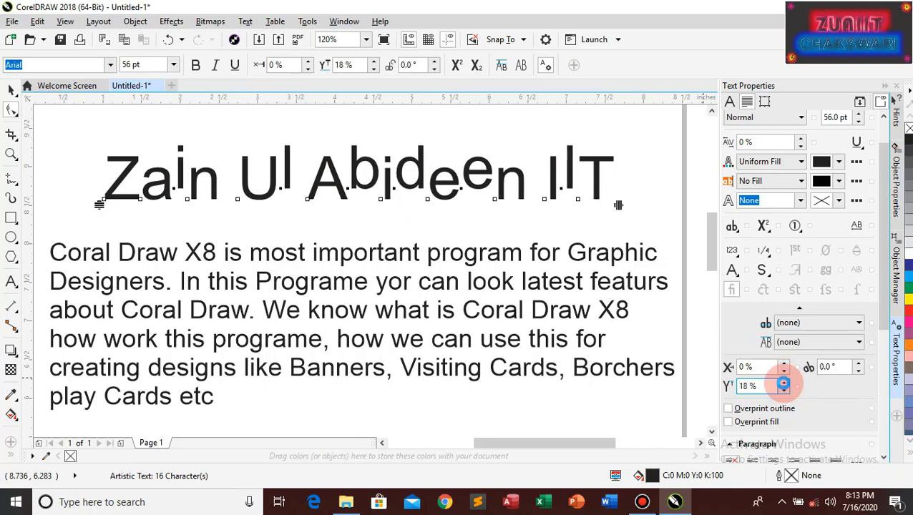
{"action": "left_click", "coordinate": [784, 384]}
{"action": "left_click", "coordinate": [784, 384]}
{"action": "left_click", "coordinate": [784, 384]}
{"action": "left_click", "coordinate": [784, 385]}
{"action": "left_click", "coordinate": [784, 385]}
{"action": "left_click", "coordinate": [784, 384]}
{"action": "left_click", "coordinate": [784, 385]}
{"action": "left_click", "coordinate": [784, 384]}
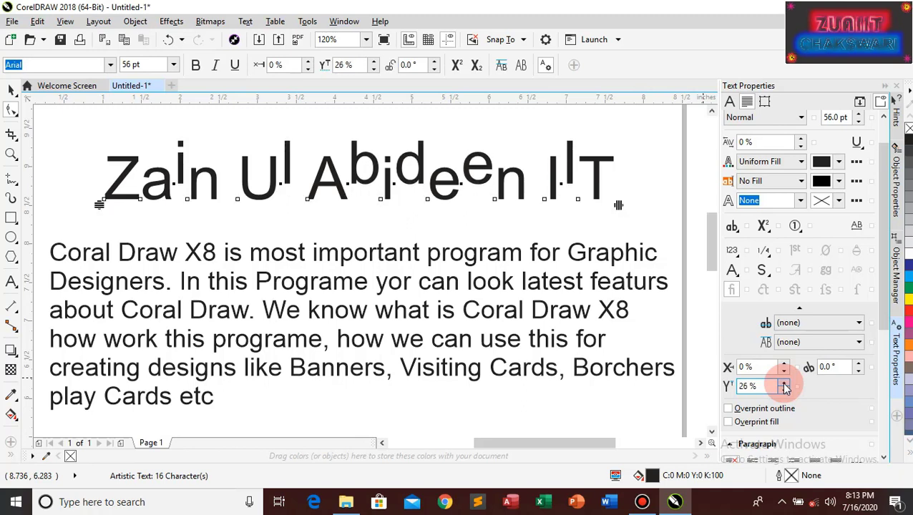
{"action": "left_click", "coordinate": [784, 384]}
{"action": "left_click", "coordinate": [784, 384]}
{"action": "left_click", "coordinate": [784, 385]}
{"action": "left_click", "coordinate": [784, 384]}
{"action": "left_click", "coordinate": [784, 384]}
{"action": "left_click", "coordinate": [784, 384]}
{"action": "left_click", "coordinate": [784, 384]}
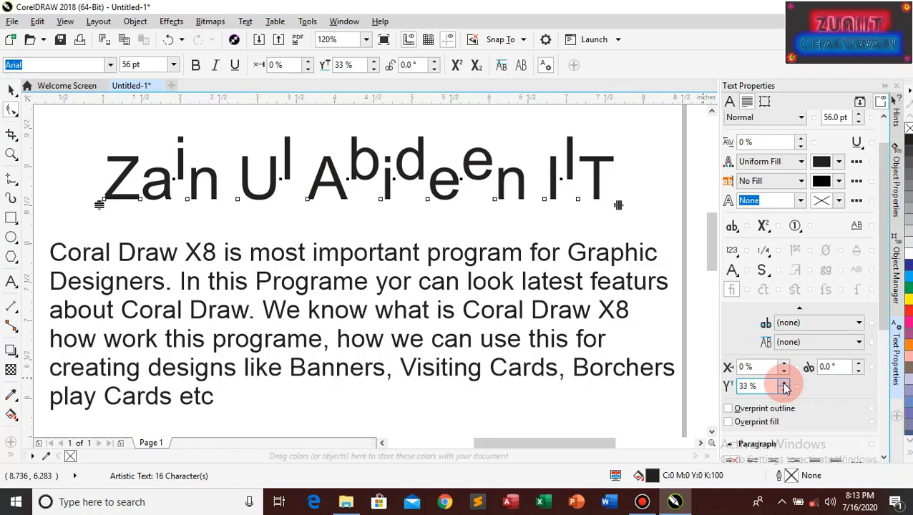
{"action": "left_click", "coordinate": [784, 384]}
{"action": "left_click", "coordinate": [784, 384]}
{"action": "left_click", "coordinate": [784, 384]}
{"action": "left_click", "coordinate": [784, 384]}
{"action": "left_click", "coordinate": [784, 384]}
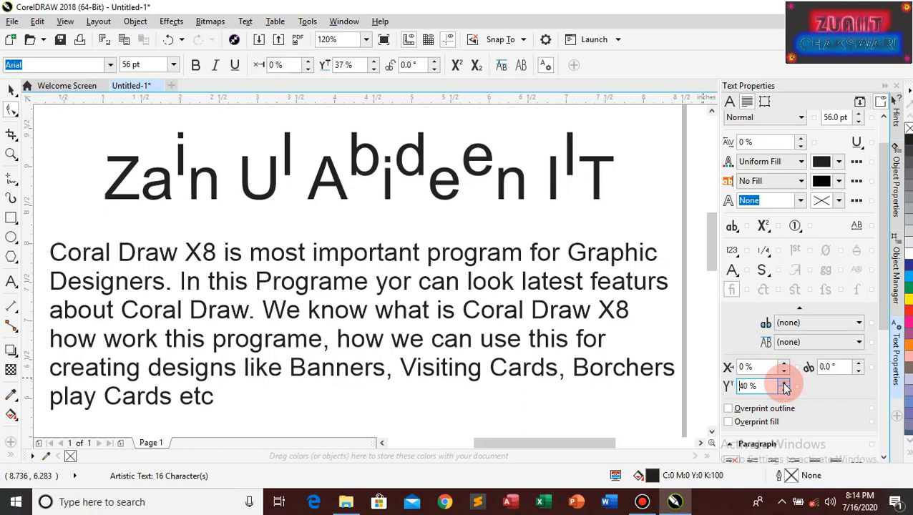
{"action": "left_click", "coordinate": [784, 385]}
{"action": "left_click", "coordinate": [784, 384]}
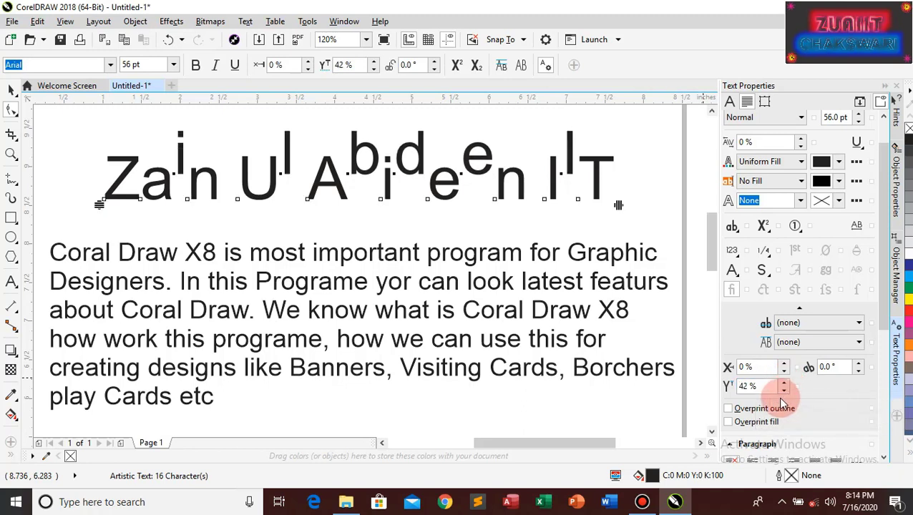
Try rotating the raised heading letters with the character angle spinner
{"action": "left_click", "coordinate": [858, 364]}
{"action": "left_click", "coordinate": [859, 365]}
{"action": "left_click", "coordinate": [858, 364]}
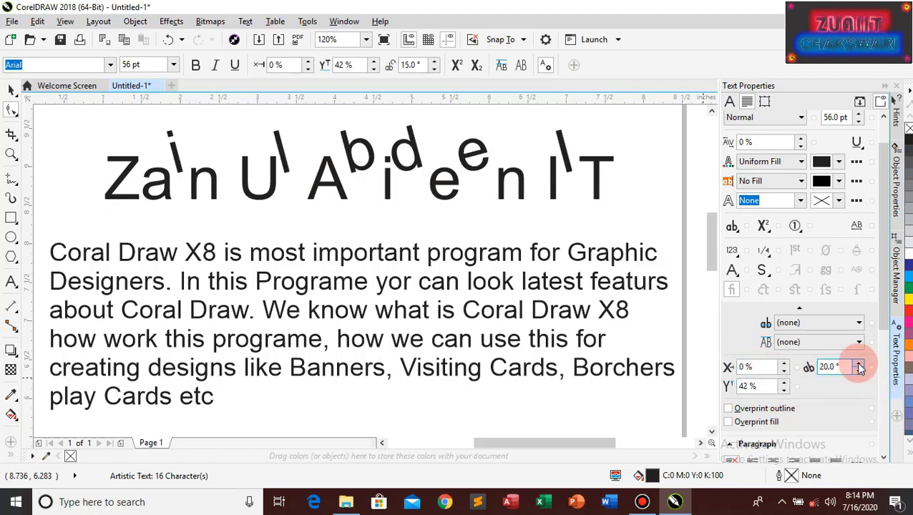
{"action": "left_click", "coordinate": [858, 364]}
{"action": "left_click", "coordinate": [858, 364]}
{"action": "left_click", "coordinate": [858, 364]}
{"action": "left_click", "coordinate": [859, 365]}
{"action": "left_click", "coordinate": [859, 365]}
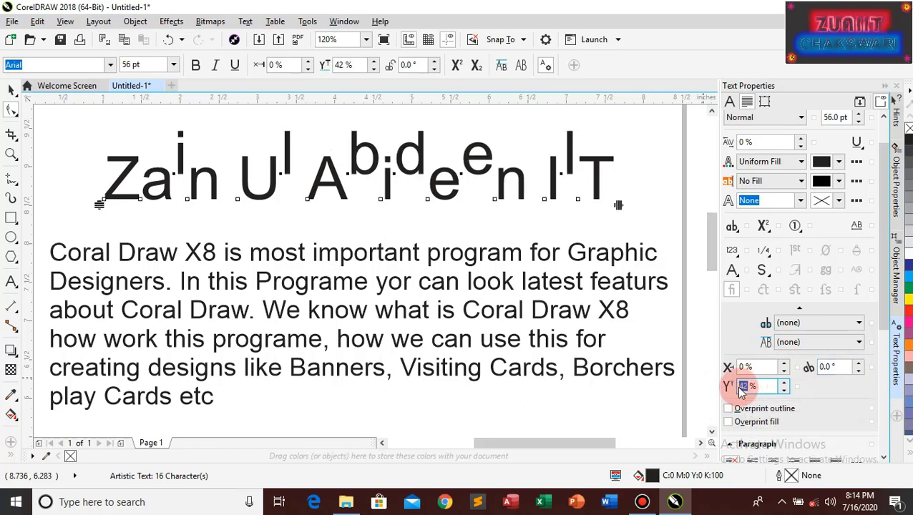
Enter 0 so the heading letters sit level again, then select and deselect the whole heading
{"action": "type", "text": "0"}
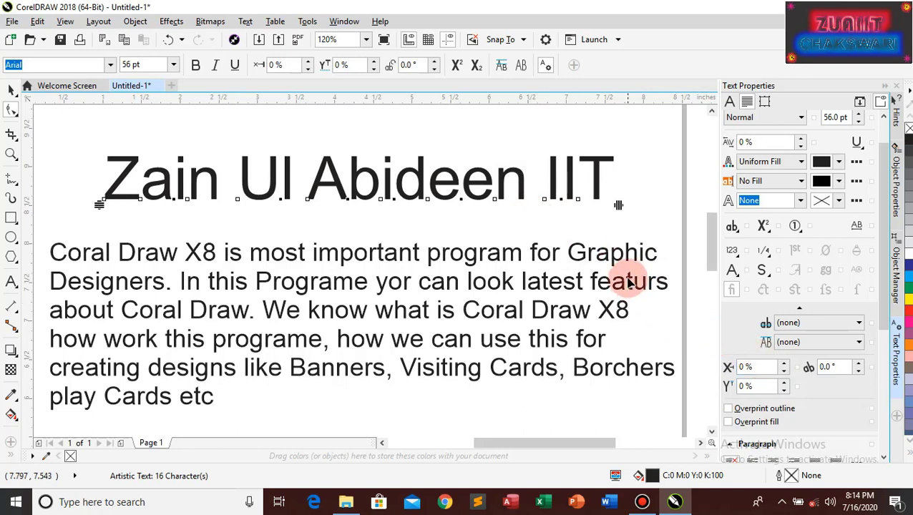
{"action": "left_click", "coordinate": [635, 193]}
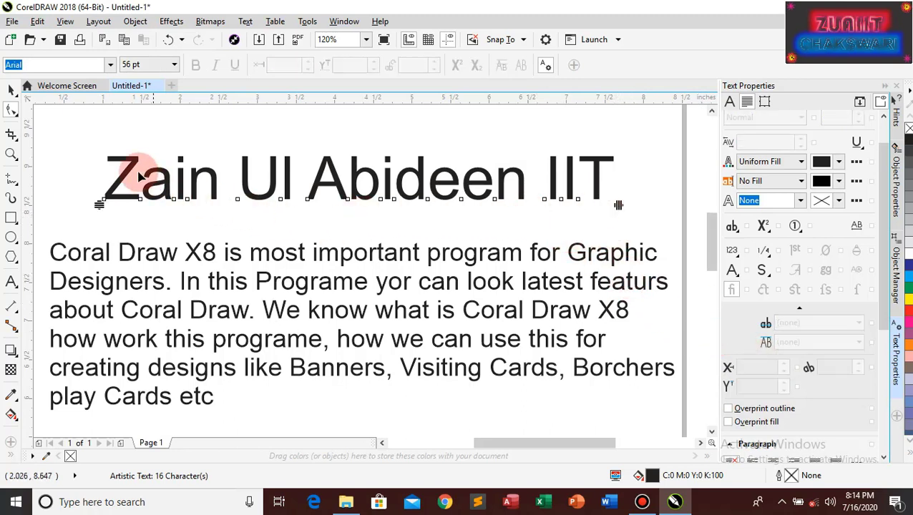
{"action": "left_click", "coordinate": [14, 100]}
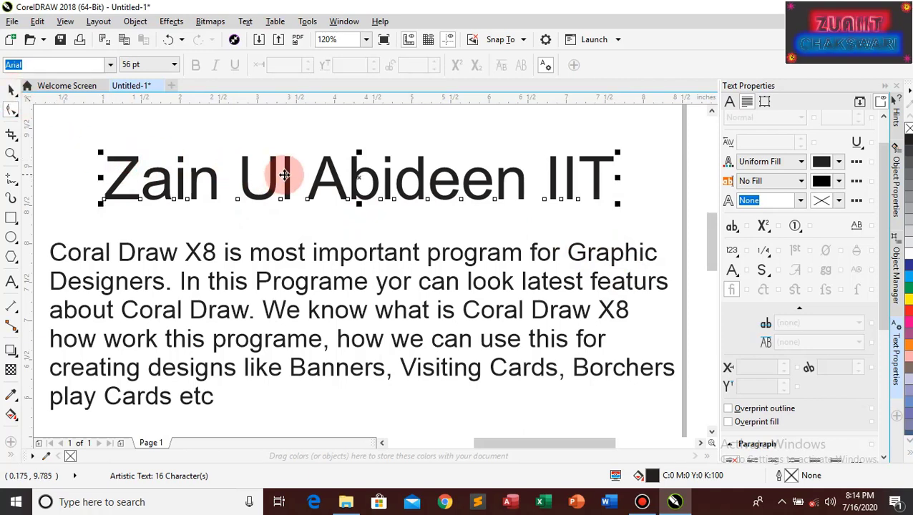
{"action": "left_click", "coordinate": [317, 181]}
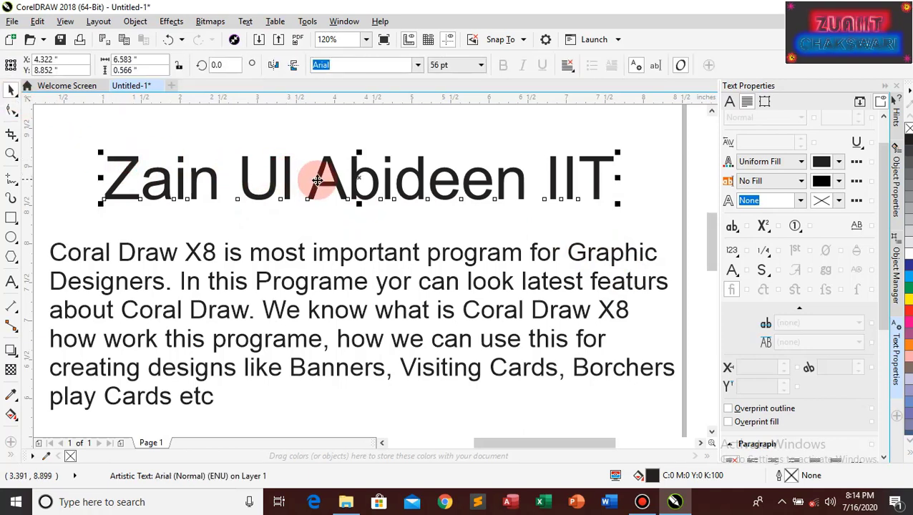
{"action": "left_click", "coordinate": [434, 202]}
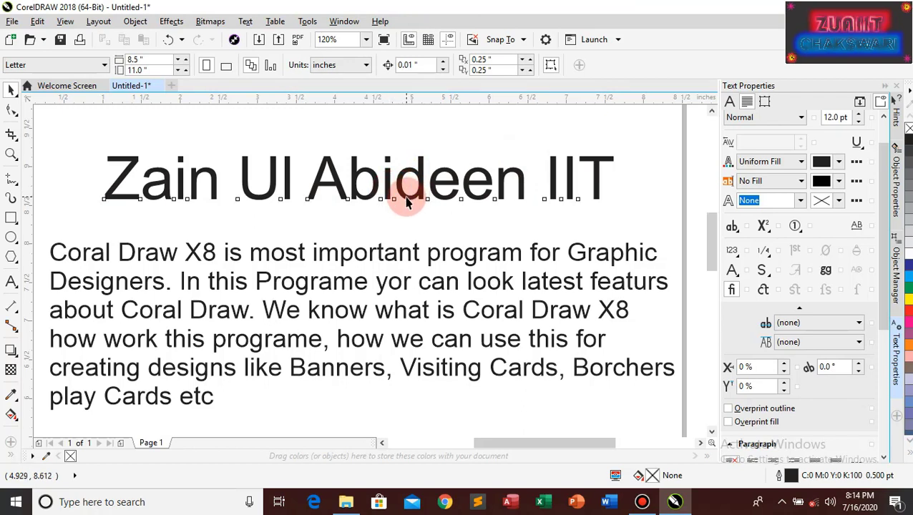
Reselect the heading and widen its letter spacing by dragging the Shape tool spacing handle
{"action": "left_click", "coordinate": [406, 201]}
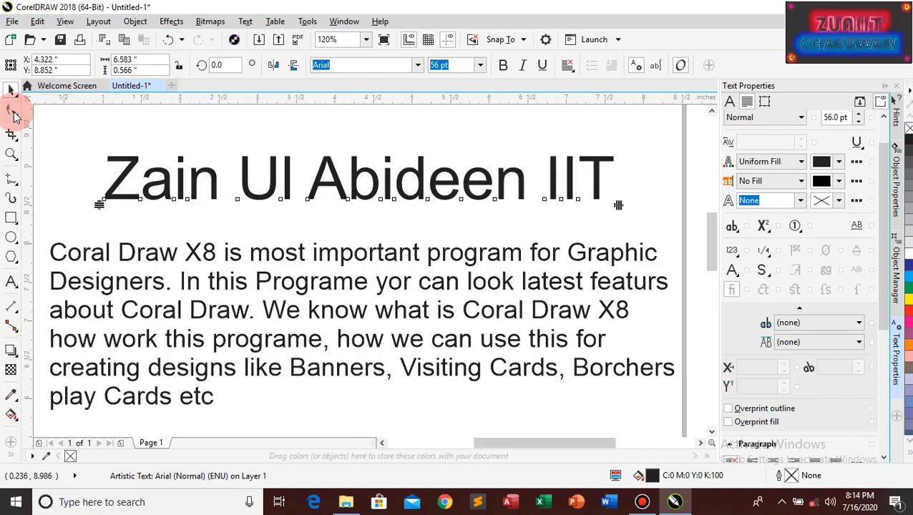
{"action": "left_click", "coordinate": [14, 114]}
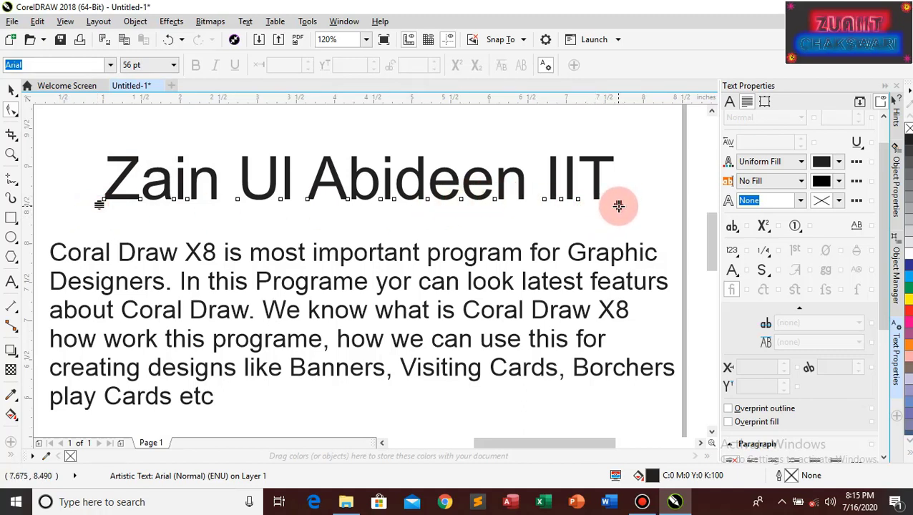
{"action": "mouse_move", "coordinate": [618, 206]}
{"action": "left_mouse_down"}
{"action": "mouse_move", "coordinate": [705, 204]}
{"action": "mouse_move", "coordinate": [261, 200]}
{"action": "mouse_move", "coordinate": [562, 199]}
{"action": "mouse_move", "coordinate": [436, 212]}
{"action": "mouse_move", "coordinate": [291, 206]}
{"action": "mouse_move", "coordinate": [584, 207]}
{"action": "mouse_move", "coordinate": [390, 213]}
{"action": "mouse_move", "coordinate": [627, 206]}
{"action": "mouse_move", "coordinate": [394, 206]}
{"action": "mouse_move", "coordinate": [607, 210]}
{"action": "left_mouse_up"}
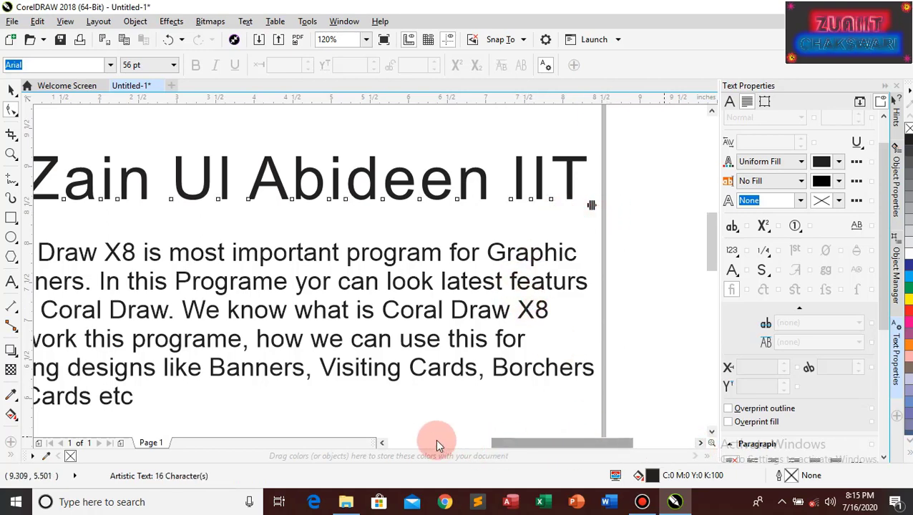
Select the paragraph below the heading and drag its bottom spacing handle to widen line spacing
{"action": "left_click", "coordinate": [381, 443]}
{"action": "left_click", "coordinate": [381, 443]}
{"action": "left_click", "coordinate": [382, 443]}
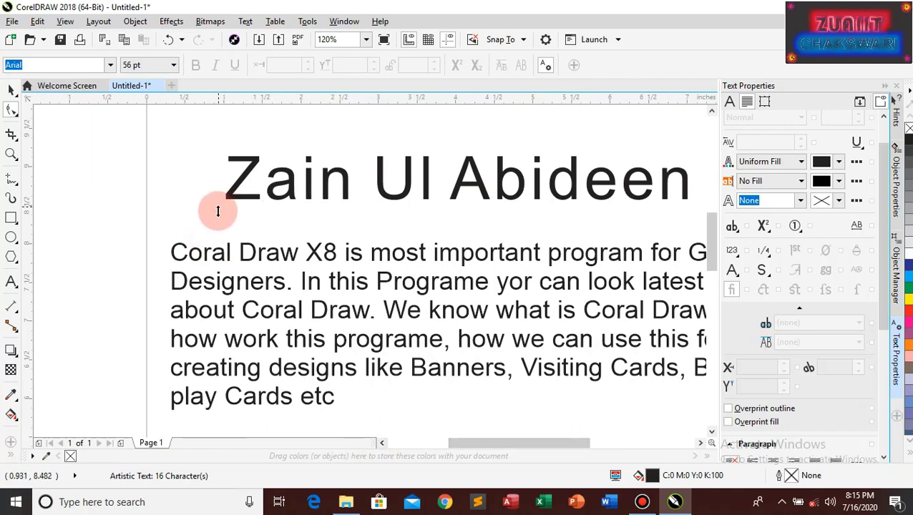
{"action": "left_click", "coordinate": [219, 265]}
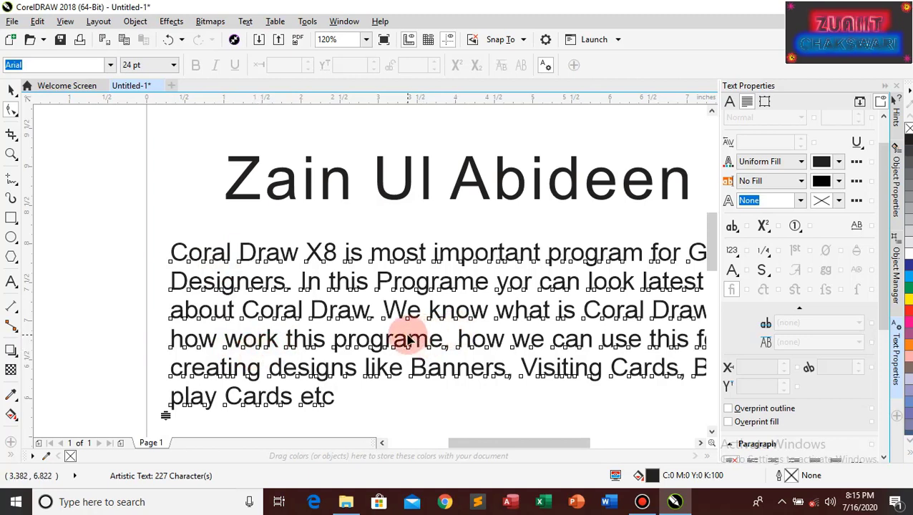
{"action": "scroll", "coordinate": [408, 340], "scroll_direction": "right", "scroll_amount": 1}
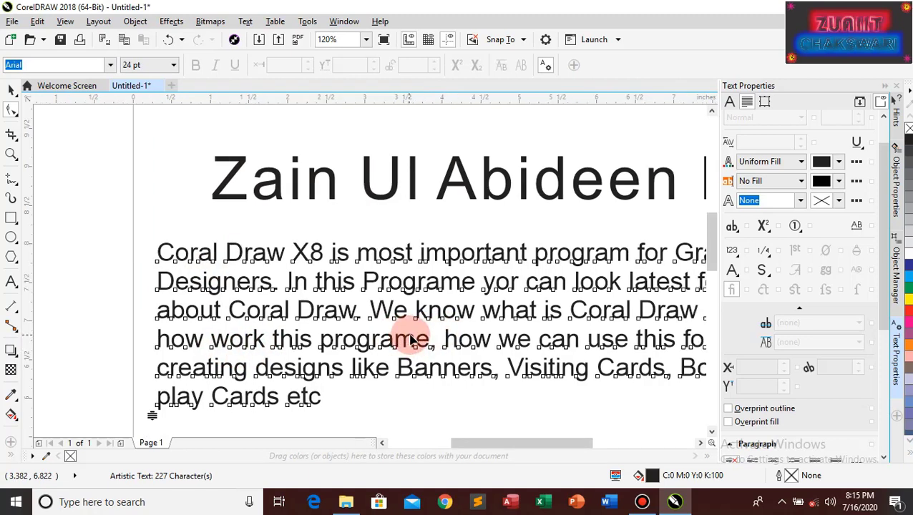
{"action": "scroll", "coordinate": [412, 341], "scroll_direction": "right", "scroll_amount": 1}
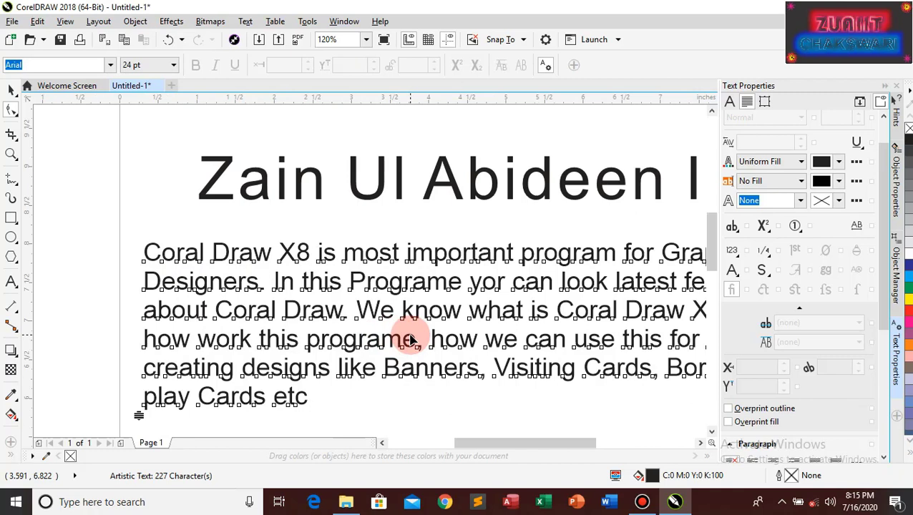
{"action": "scroll", "coordinate": [412, 340], "scroll_direction": "right", "scroll_amount": 1}
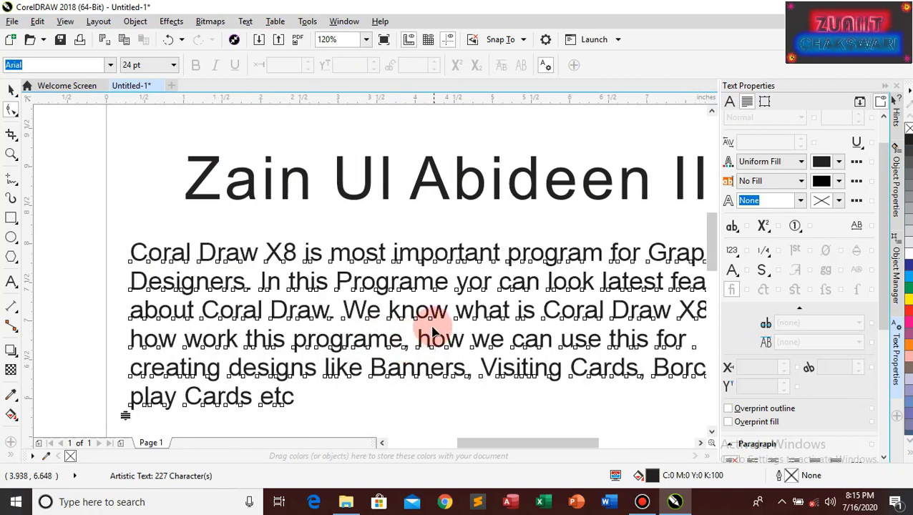
{"action": "left_click", "coordinate": [700, 443]}
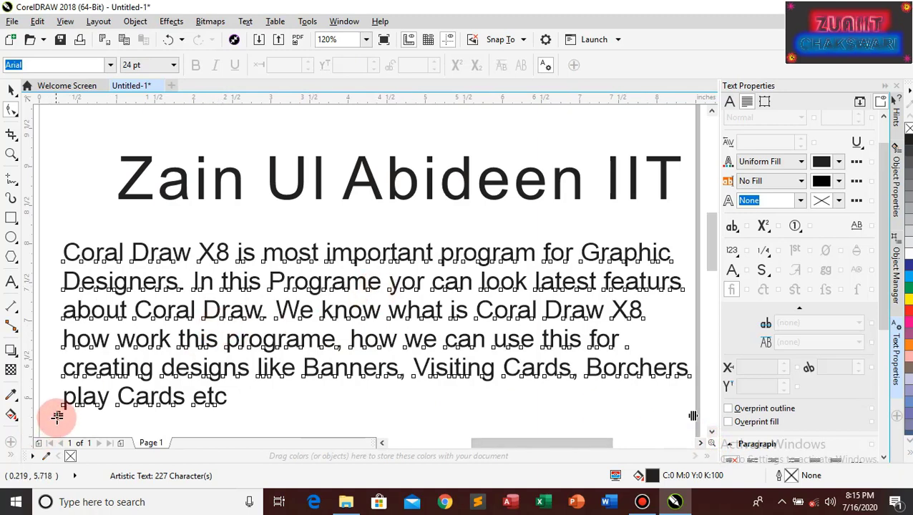
{"action": "left_click_drag", "start_coordinate": [57, 417], "coordinate": [81, 267]}
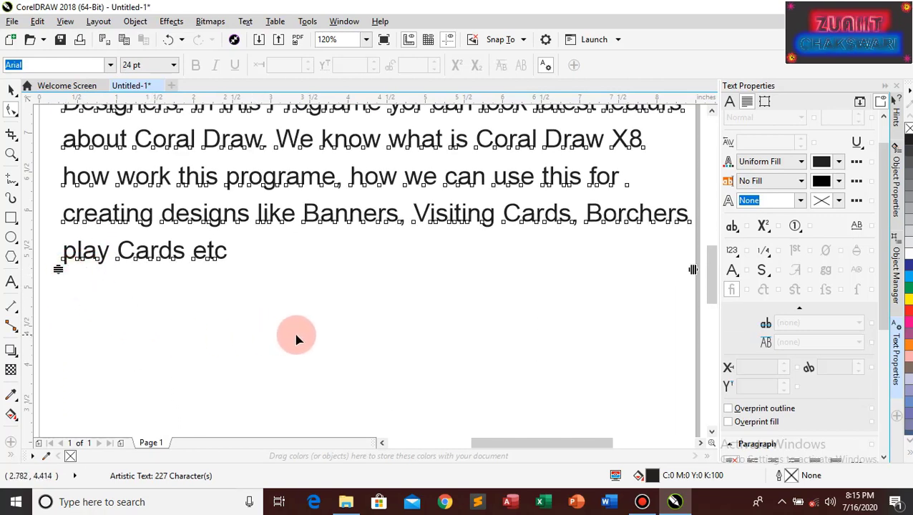
{"action": "scroll", "coordinate": [298, 338], "scroll_direction": "up", "scroll_amount": 5}
{"action": "scroll", "coordinate": [297, 337], "scroll_direction": "down", "scroll_amount": 6}
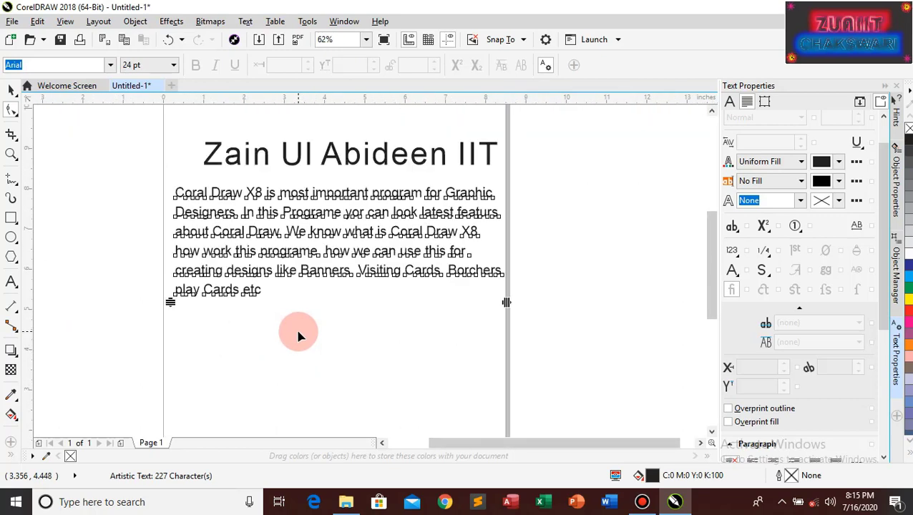
{"action": "scroll", "coordinate": [298, 337], "scroll_direction": "up", "scroll_amount": 2}
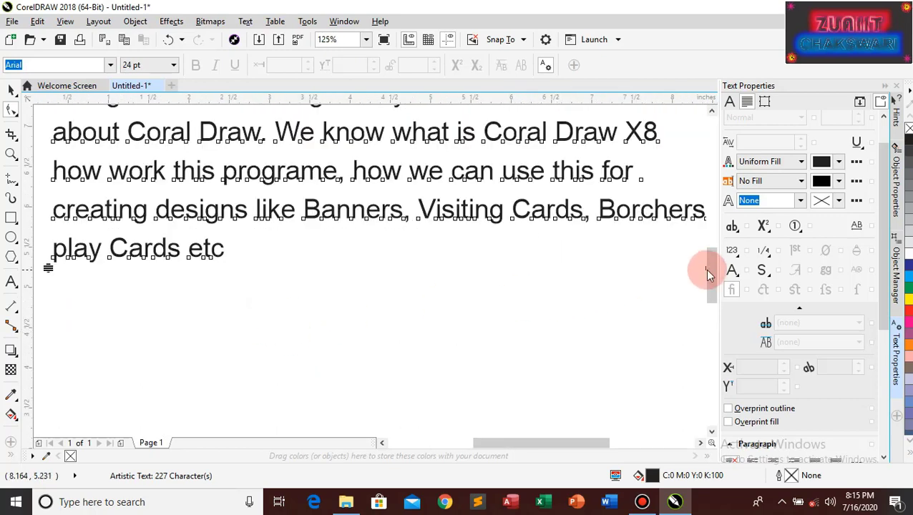
{"action": "left_click_drag", "start_coordinate": [716, 274], "coordinate": [721, 236]}
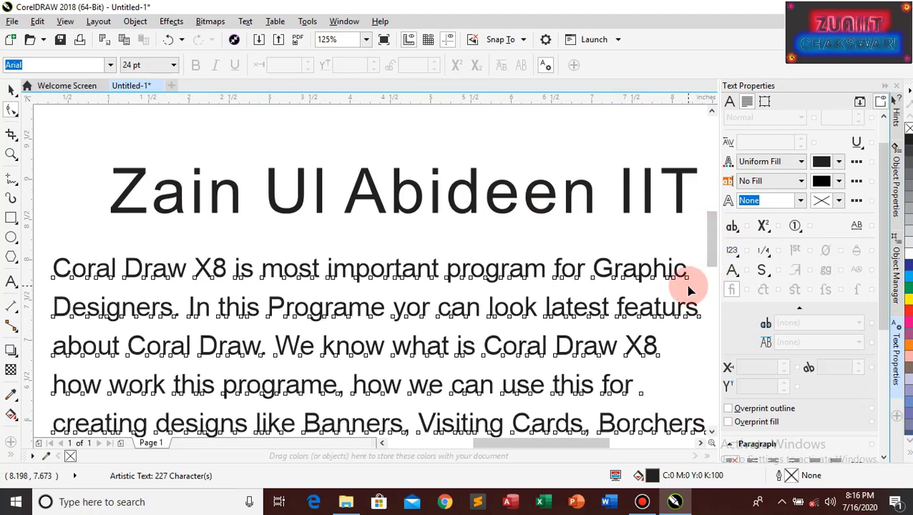
{"action": "scroll", "coordinate": [689, 290], "scroll_direction": "down", "scroll_amount": 1}
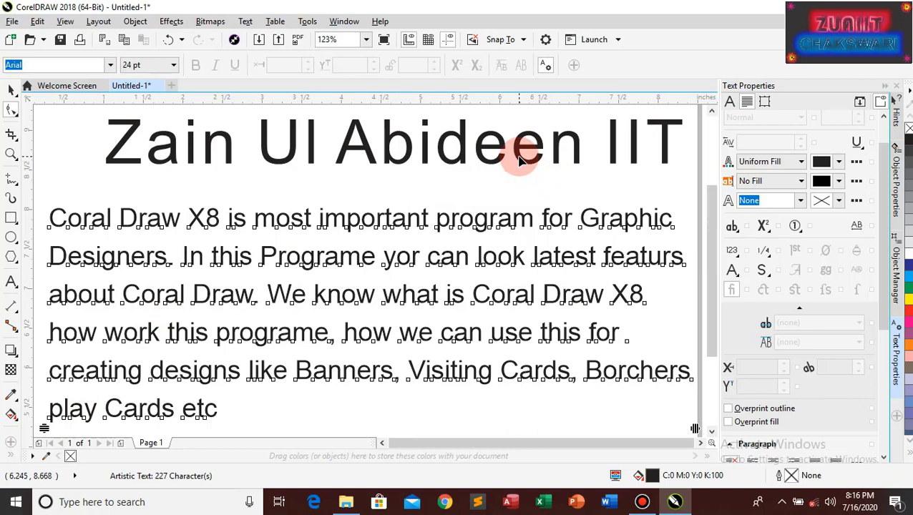
{"action": "key", "text": "shift+F4"}
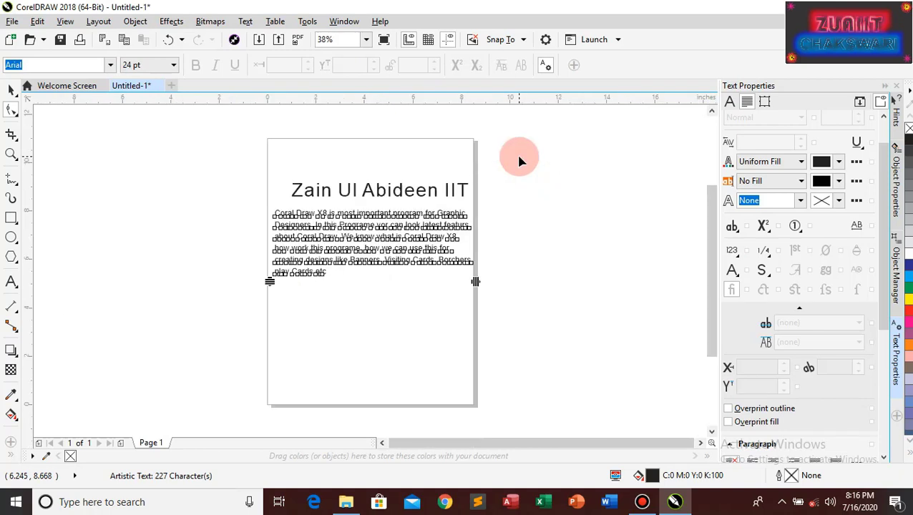
{"action": "scroll", "coordinate": [519, 160], "scroll_direction": "up", "scroll_amount": 2}
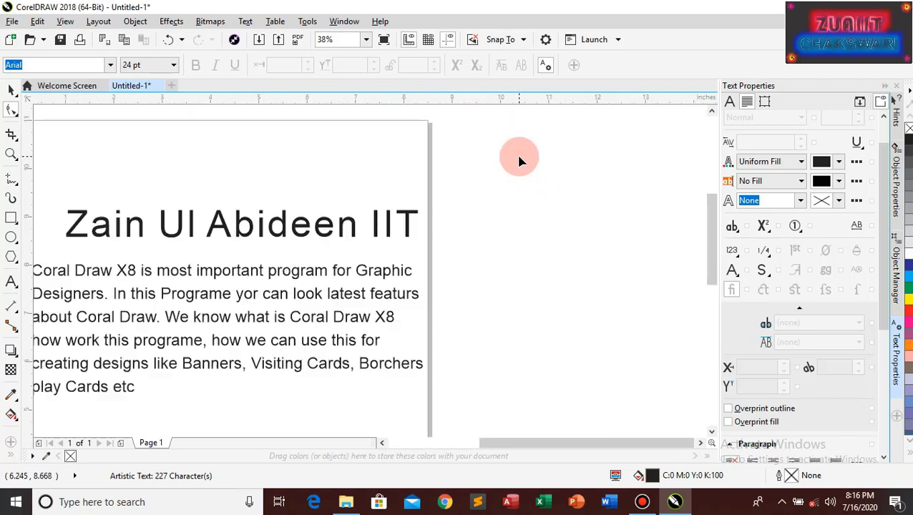
{"action": "left_click", "coordinate": [250, 222]}
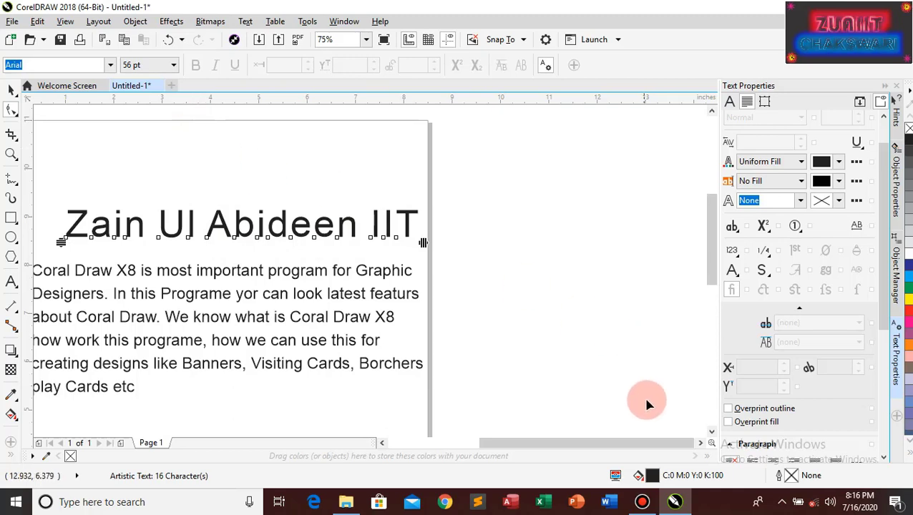
Try wider and tighter heading word spacing, settling back near normal so it fits the page
{"action": "left_click_drag", "start_coordinate": [628, 440], "coordinate": [597, 442]}
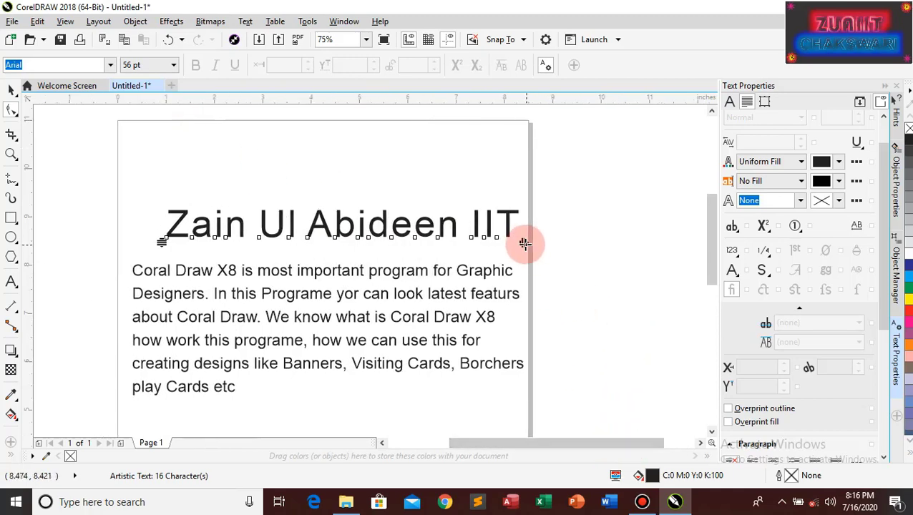
{"action": "left_click_drag", "start_coordinate": [524, 244], "coordinate": [589, 242]}
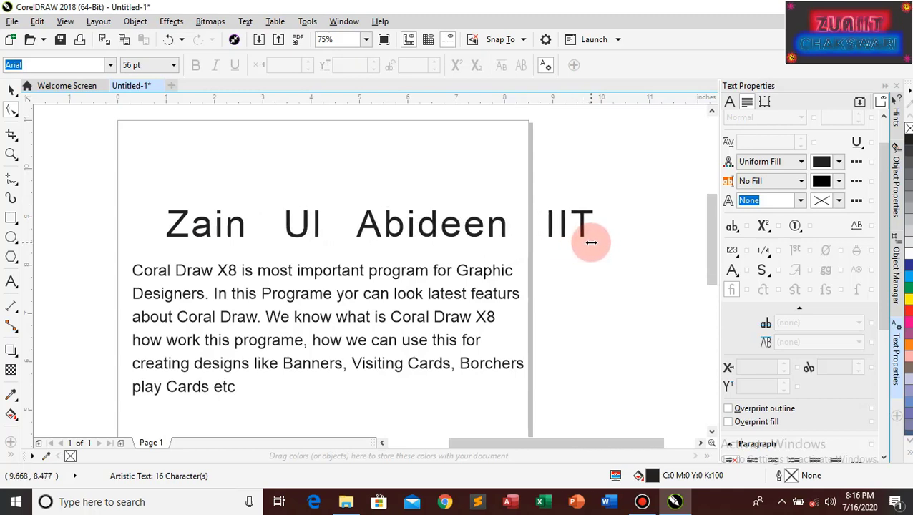
{"action": "left_click_drag", "start_coordinate": [523, 244], "coordinate": [480, 245]}
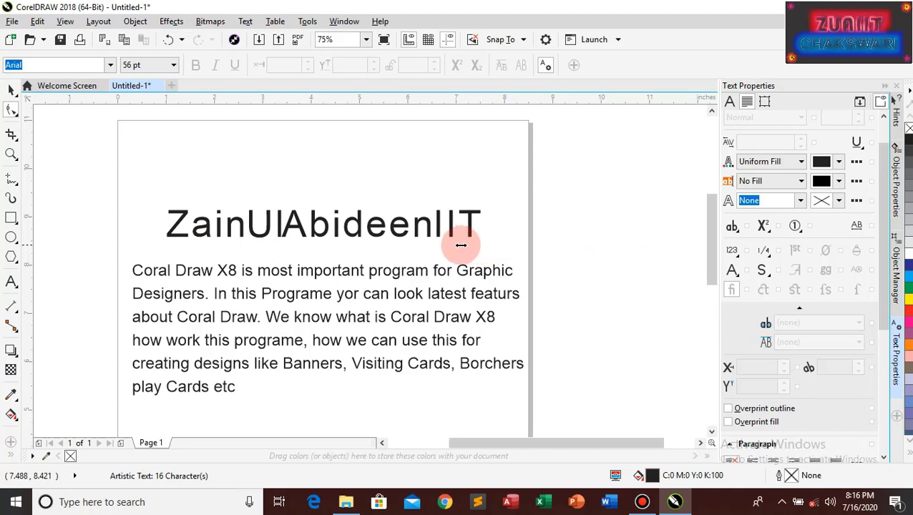
{"action": "left_click_drag", "start_coordinate": [555, 243], "coordinate": [393, 247]}
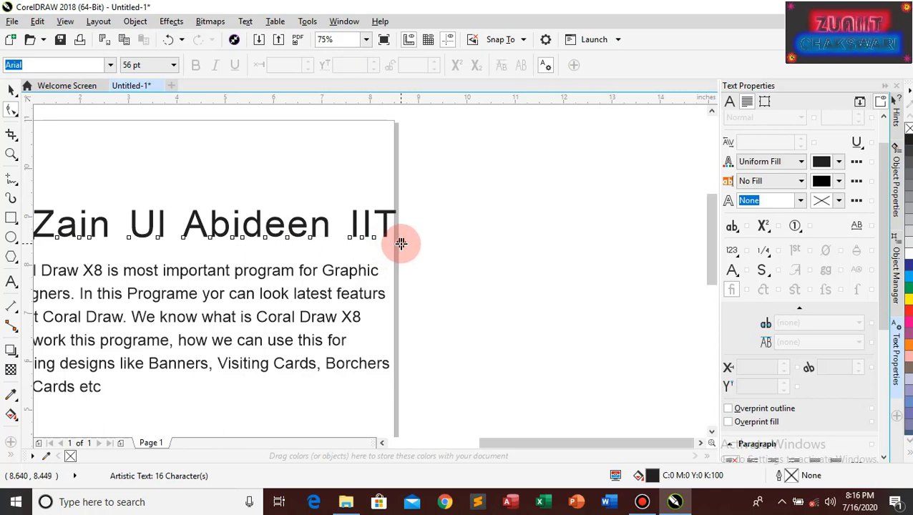
{"action": "left_click_drag", "start_coordinate": [427, 243], "coordinate": [376, 243]}
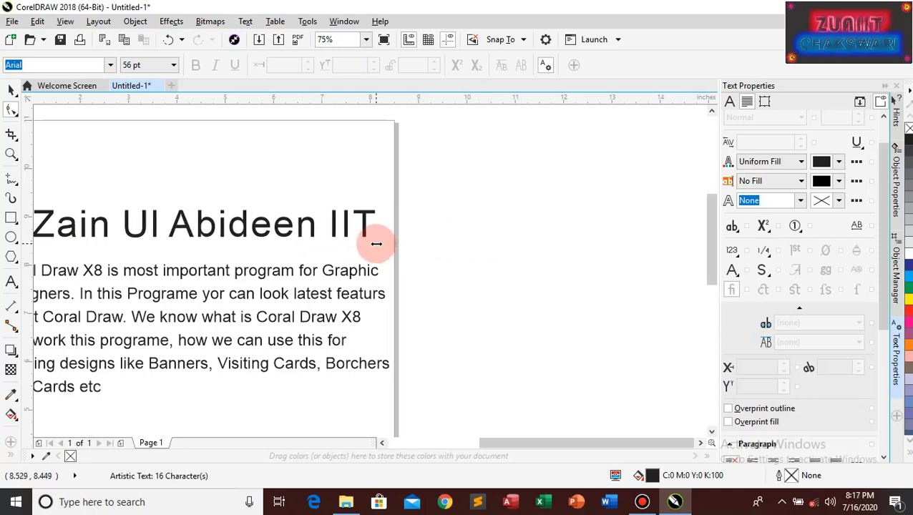
{"action": "left_click", "coordinate": [381, 442]}
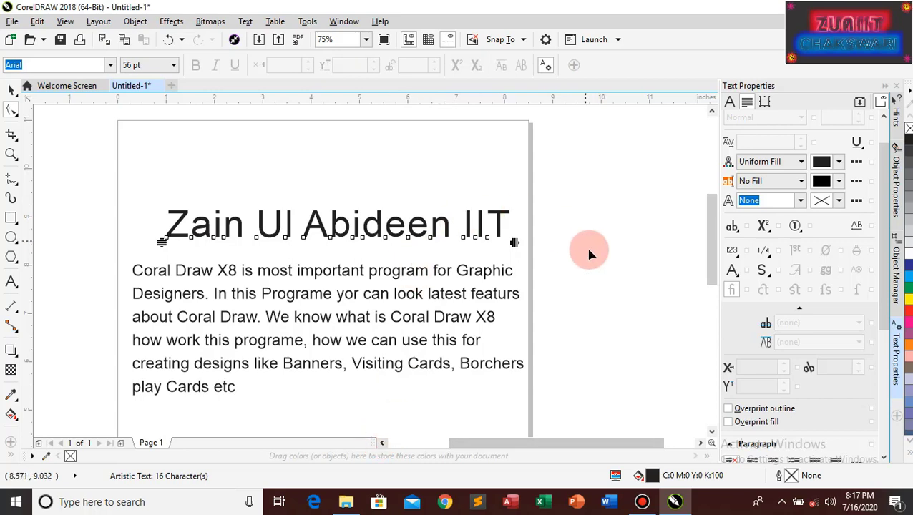
Expand the Character settings for the 56 pt heading, then minimize CorelDRAW to show the desktop
{"action": "left_click", "coordinate": [729, 101]}
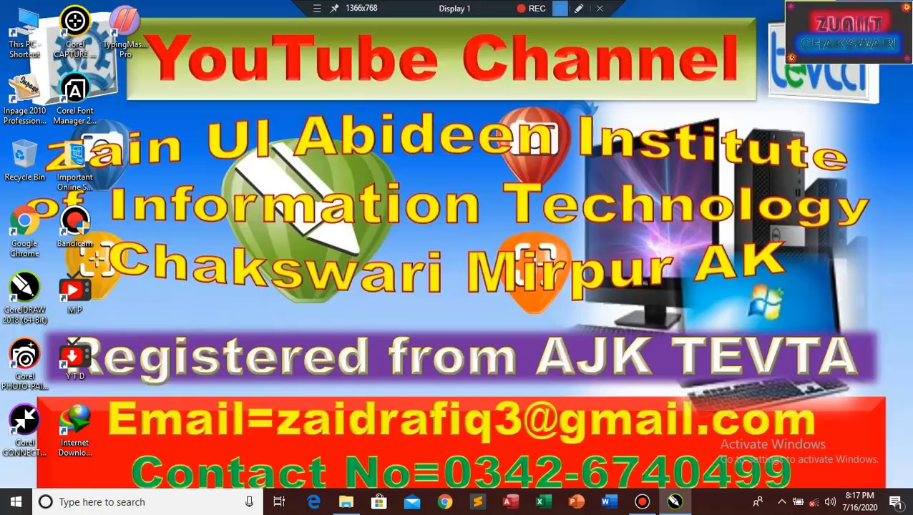
{"action": "left_click", "coordinate": [834, 6]}
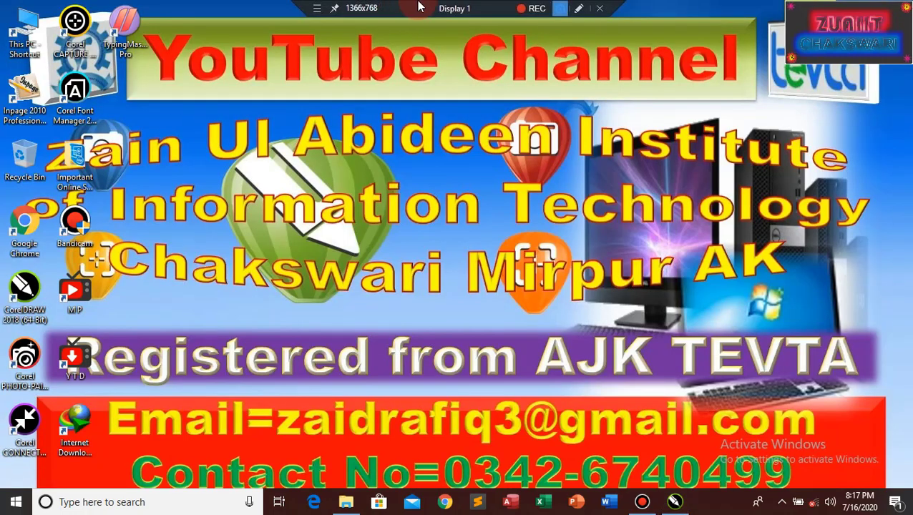
{"action": "key", "text": "shift+F12"}
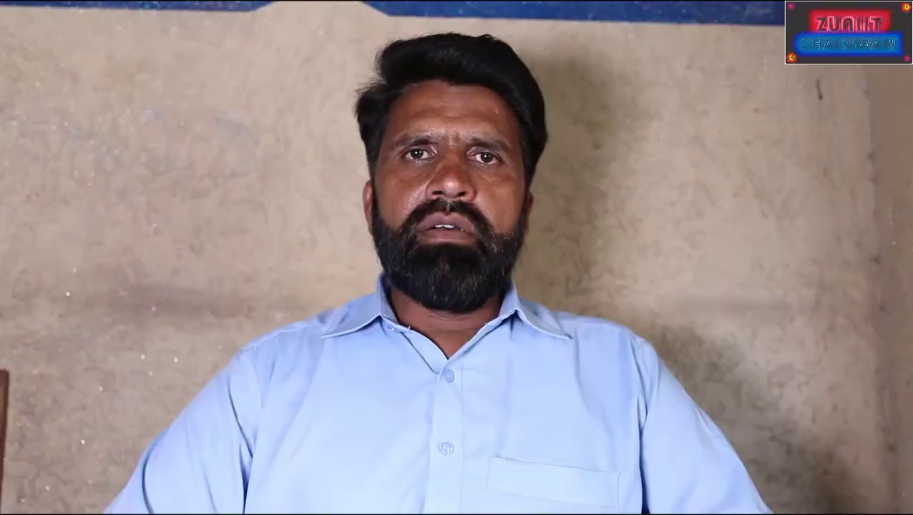